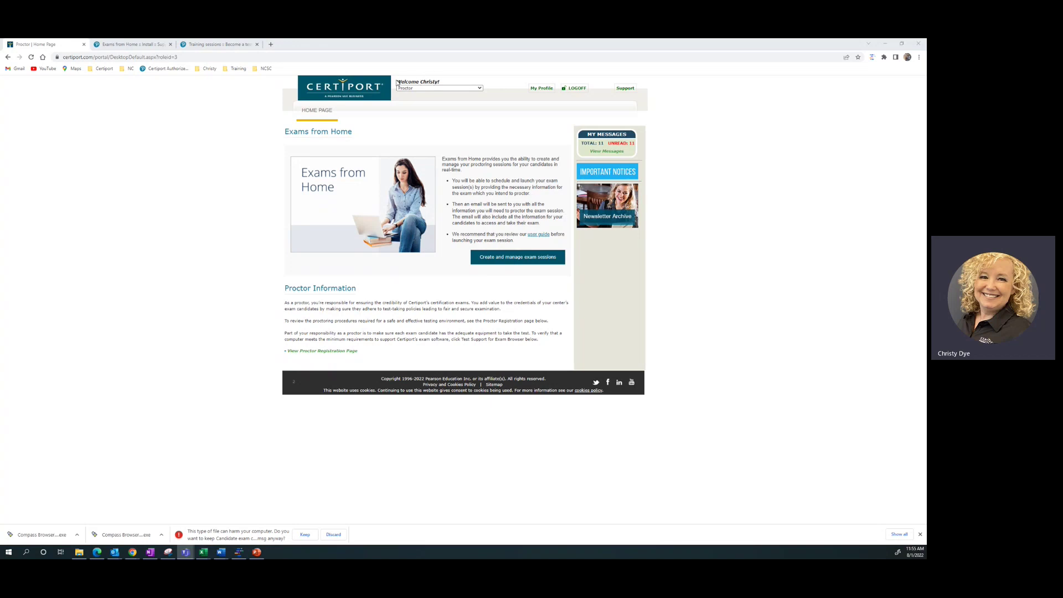
- Keep Proctor selected as the active role in the role list
click(478, 89)
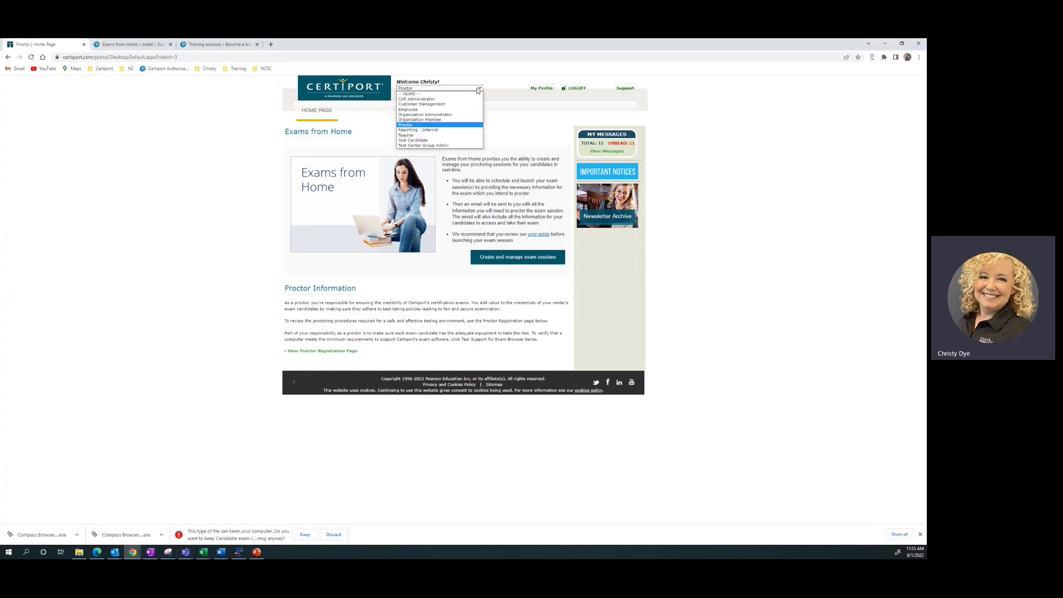
click(461, 125)
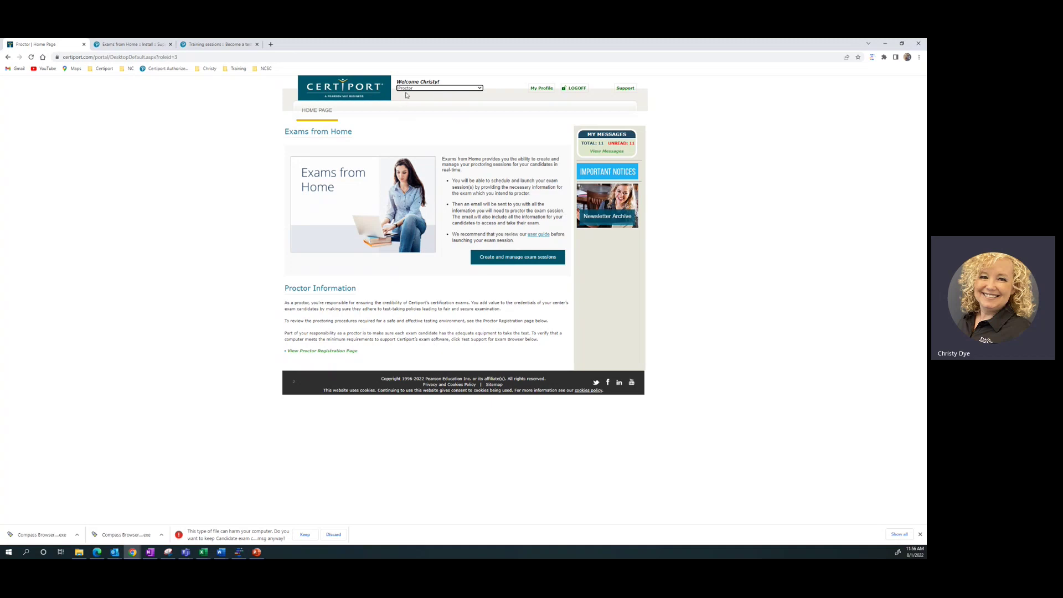
- Go to the exam sessions page and enter the session name 'Autodesk 4th 2nd Semester'
click(494, 266)
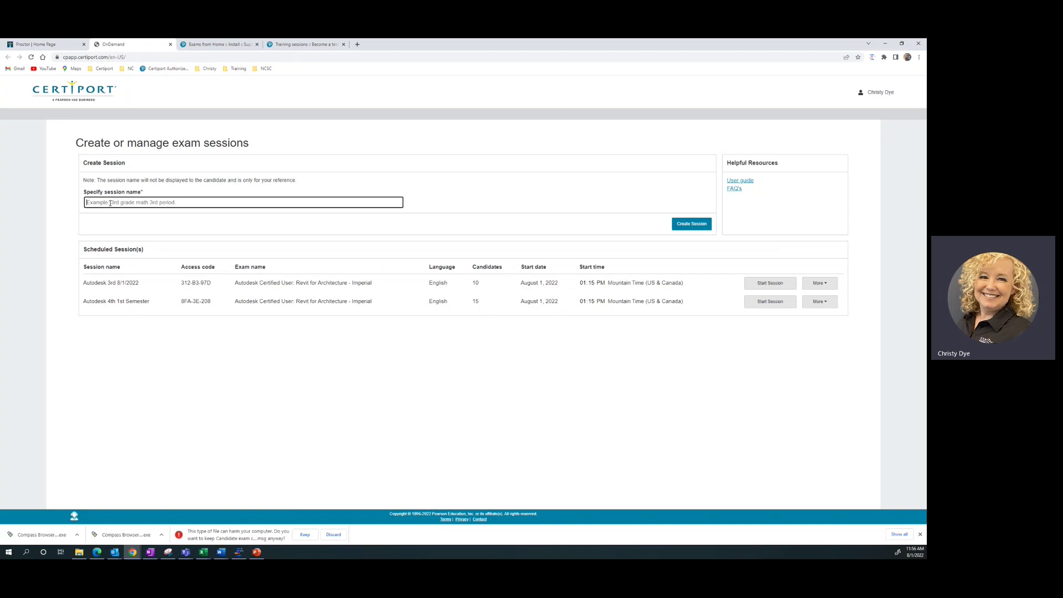
text(Autodesk 4)
text(th 2nd S)
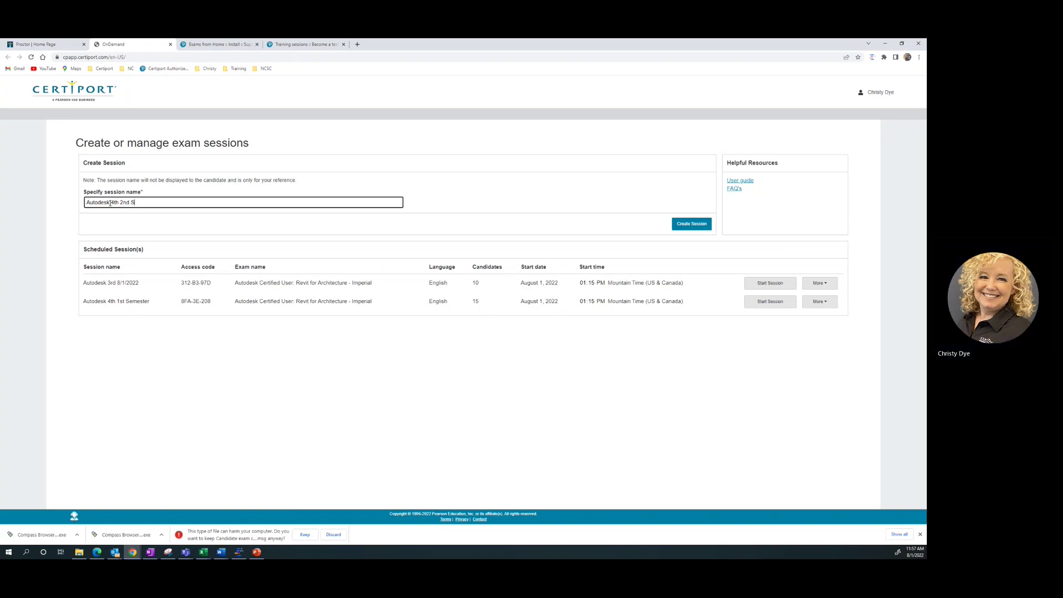
text(emester)
- Create the session and select the proctor's own testing center
click(692, 223)
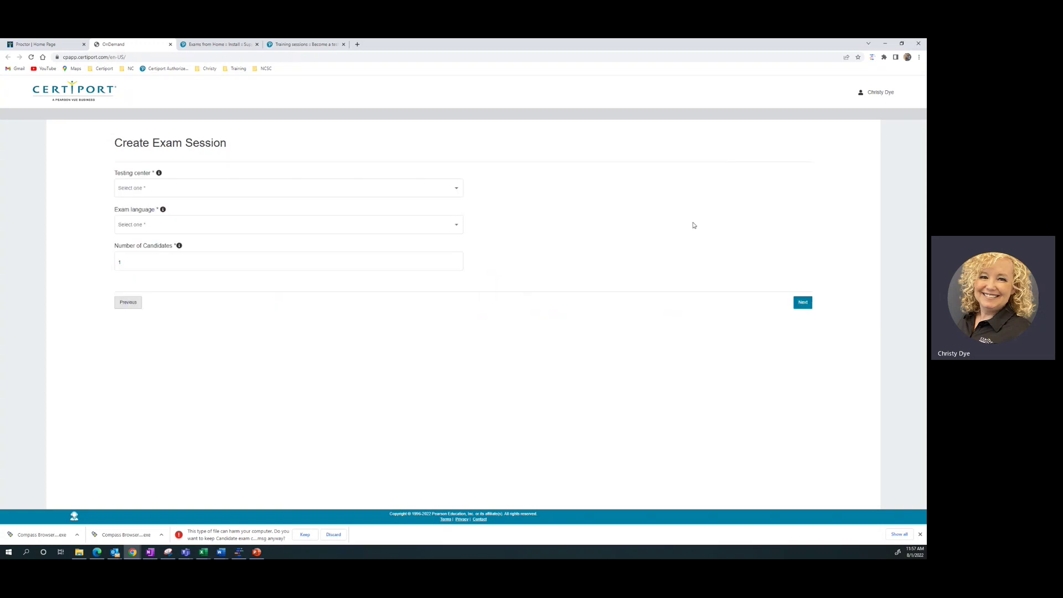
click(419, 189)
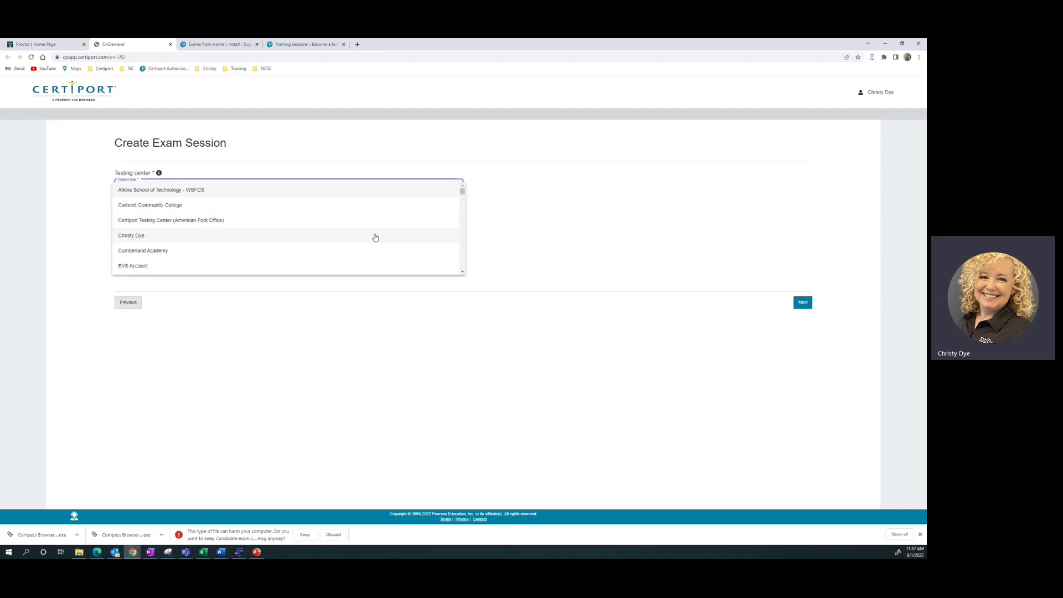
click(375, 235)
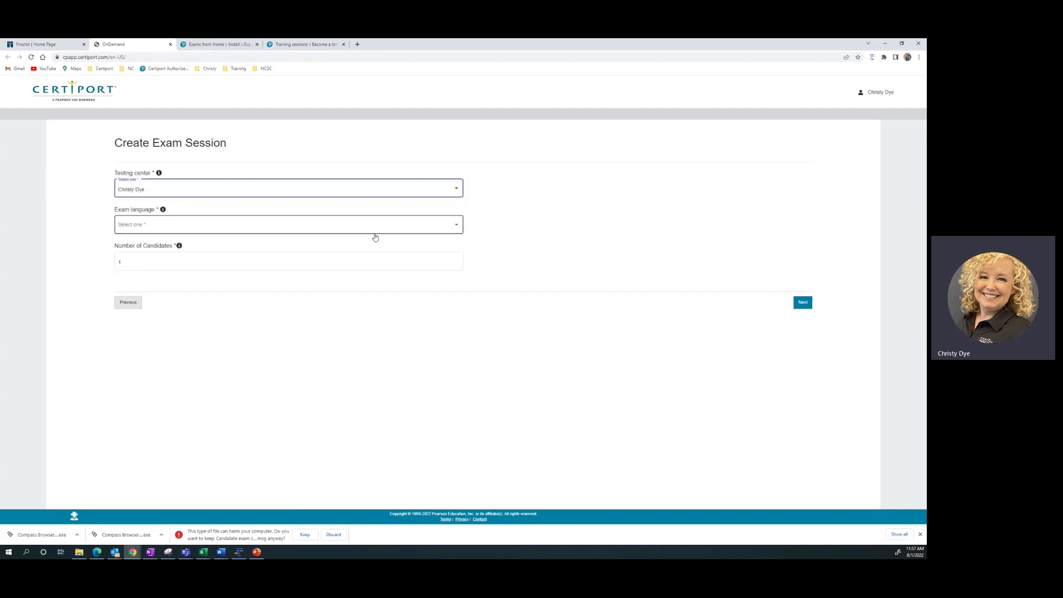
- Set the exam language to English and the number of candidates to 13
click(419, 227)
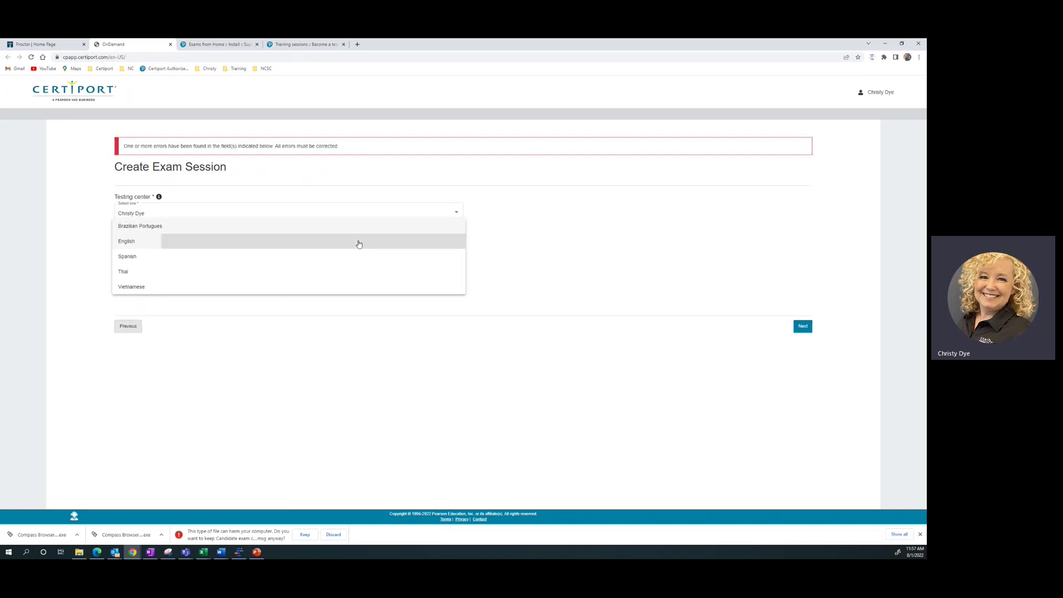
click(359, 245)
key(Tab)
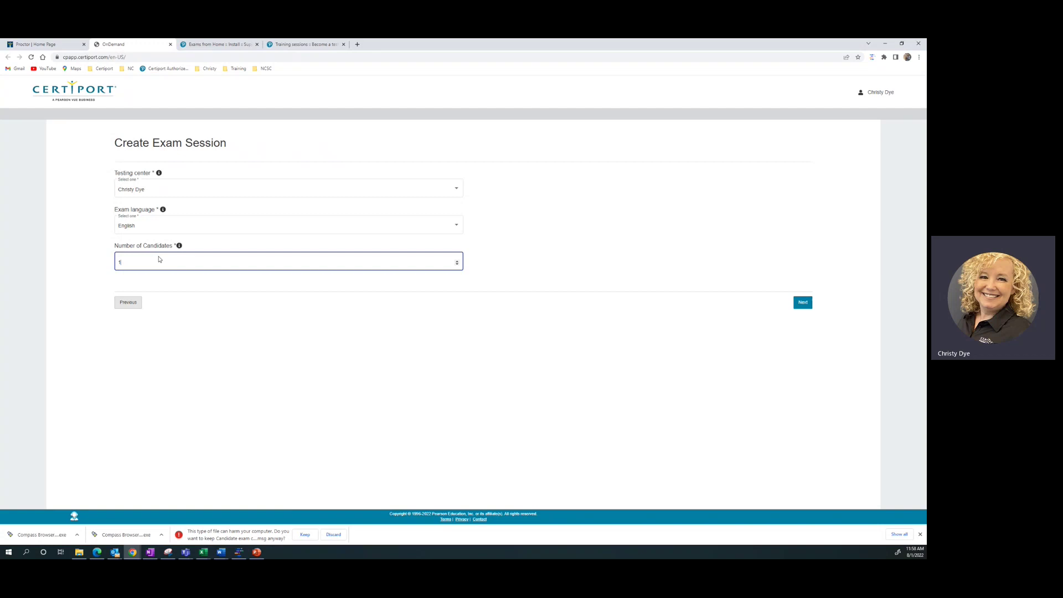
click(306, 335)
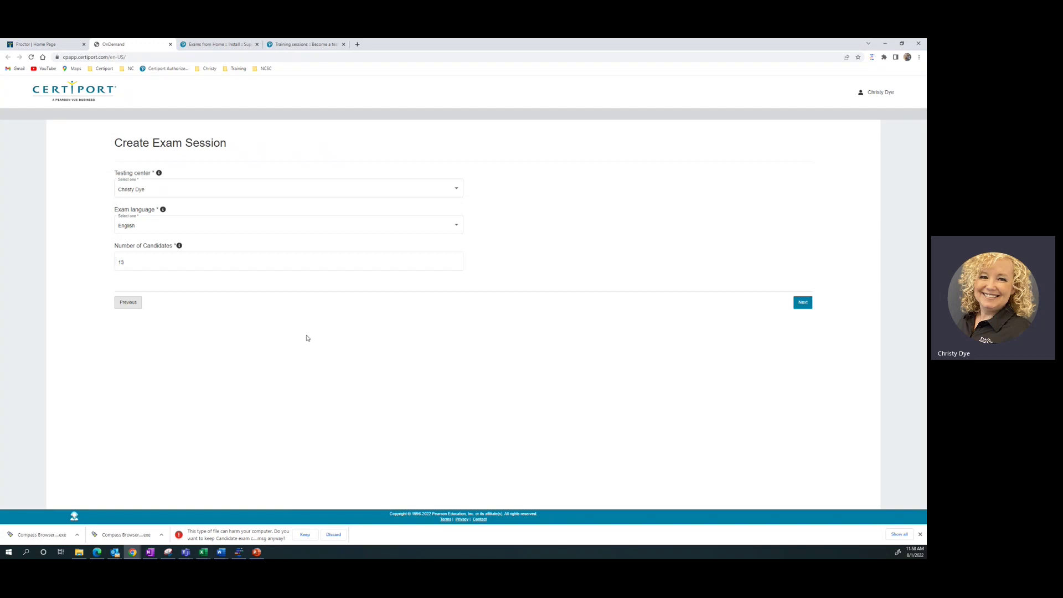
click(804, 304)
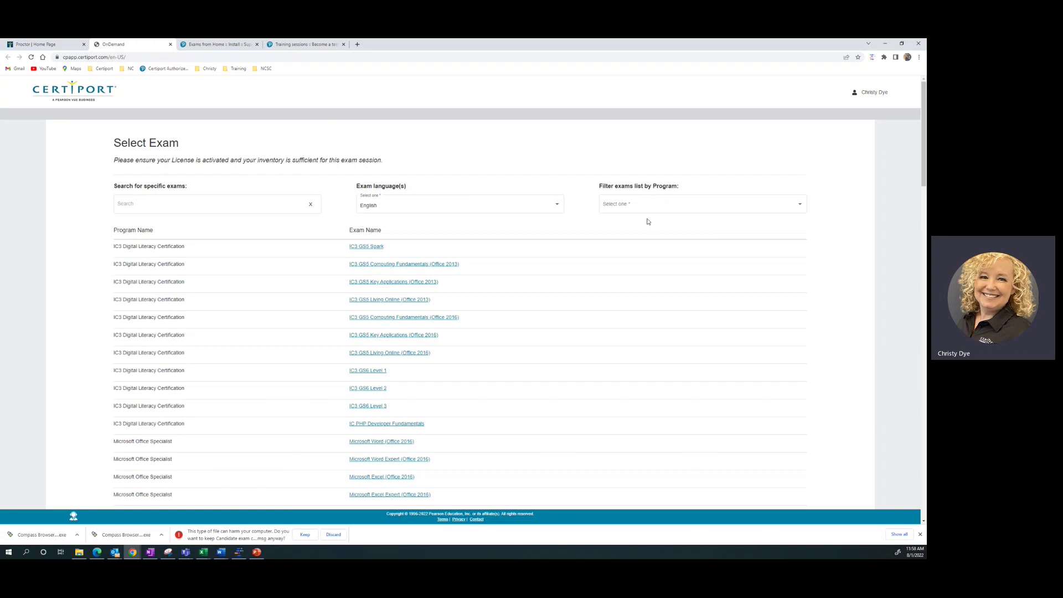
- Filter the exam list to the Autodesk Certified User program
click(784, 209)
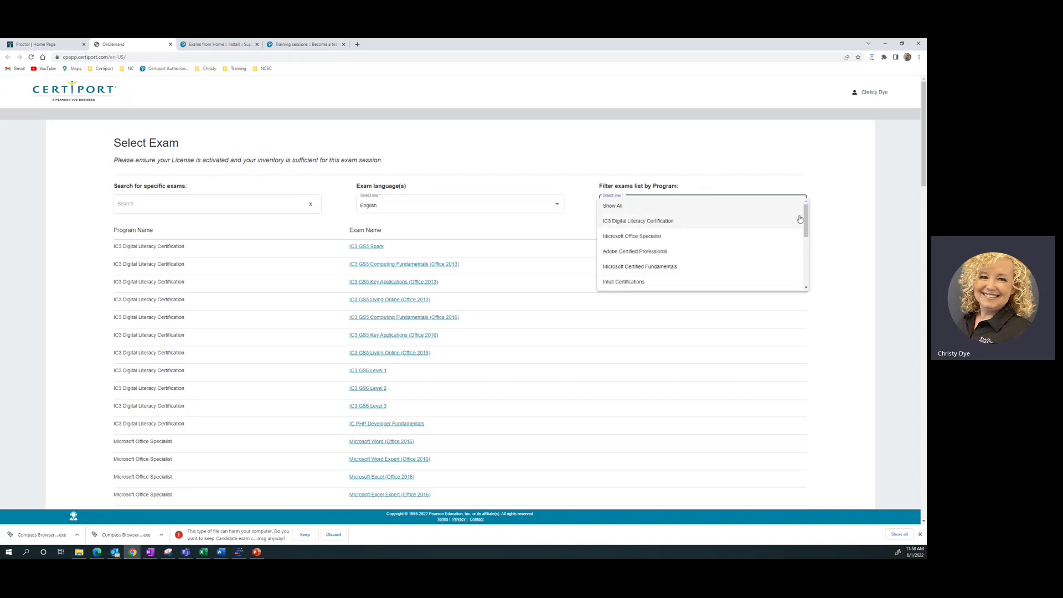
drag(806, 221, 805, 238)
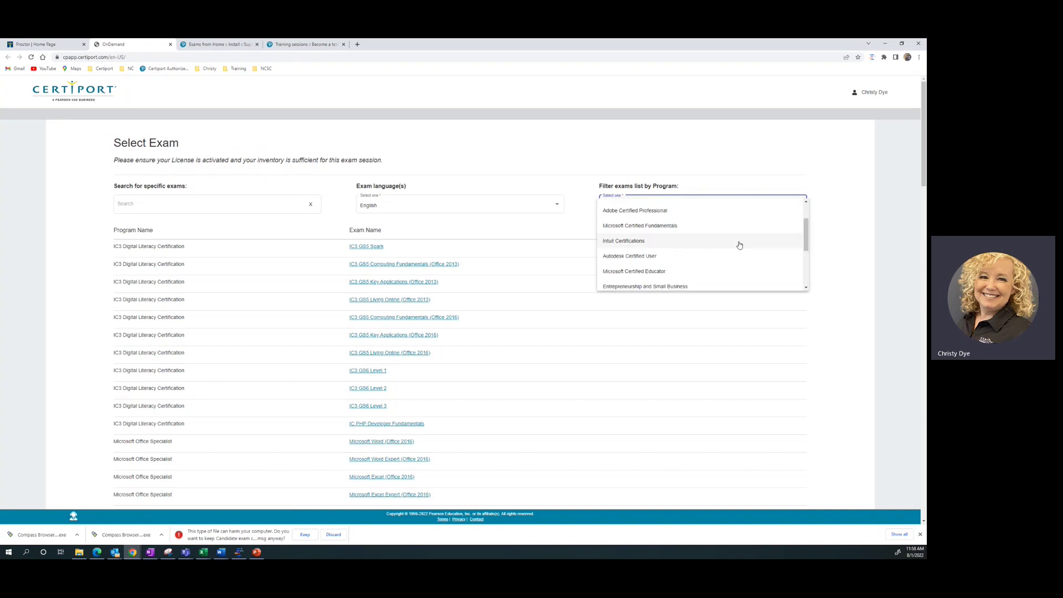
click(704, 258)
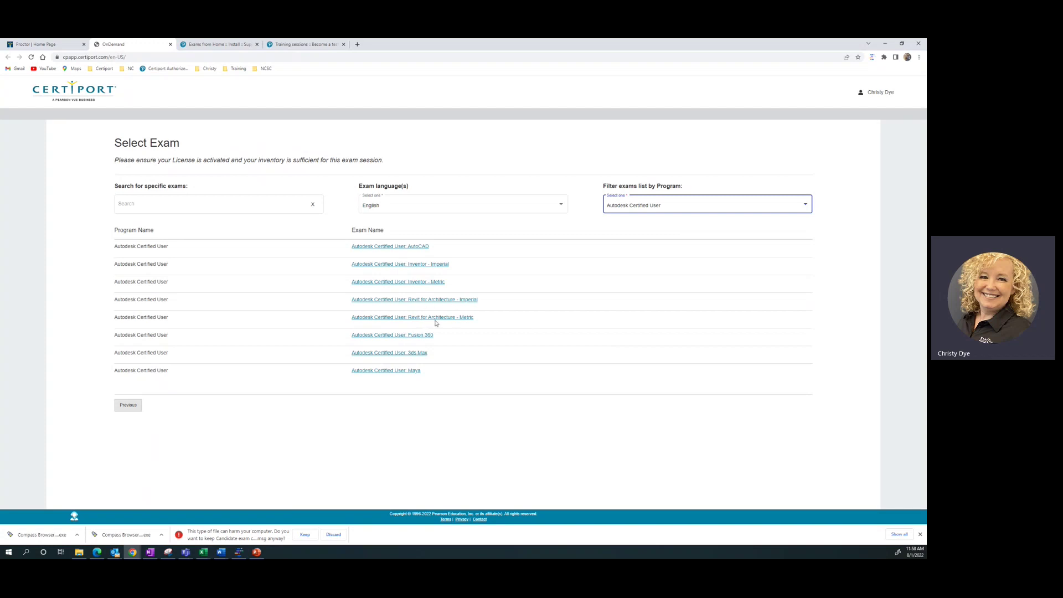
- Choose the Revit for Architecture - Imperial exam and the Mountain Time (US & Canada) time zone
click(465, 302)
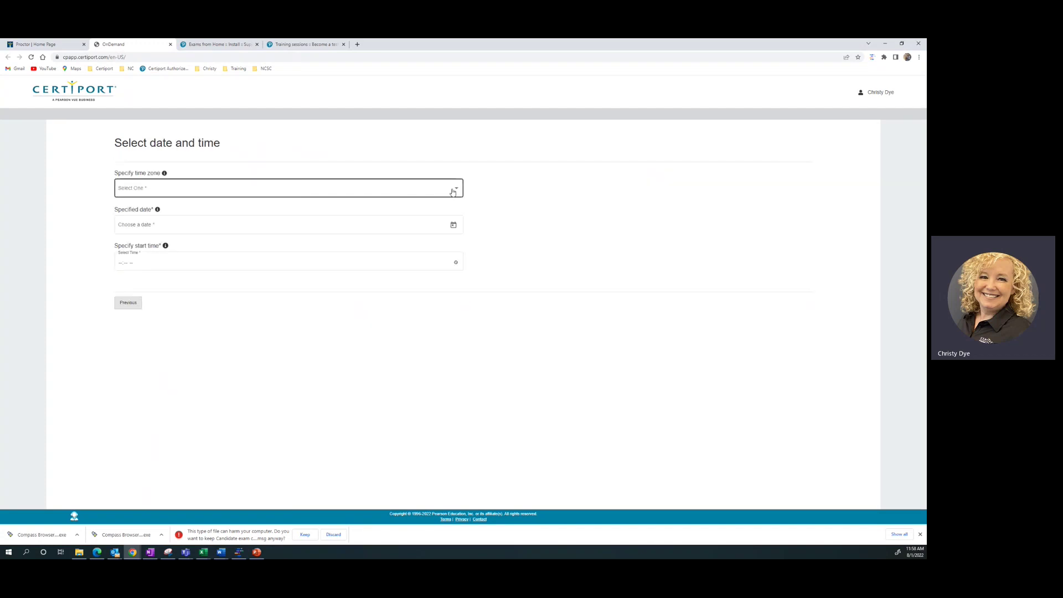
click(458, 191)
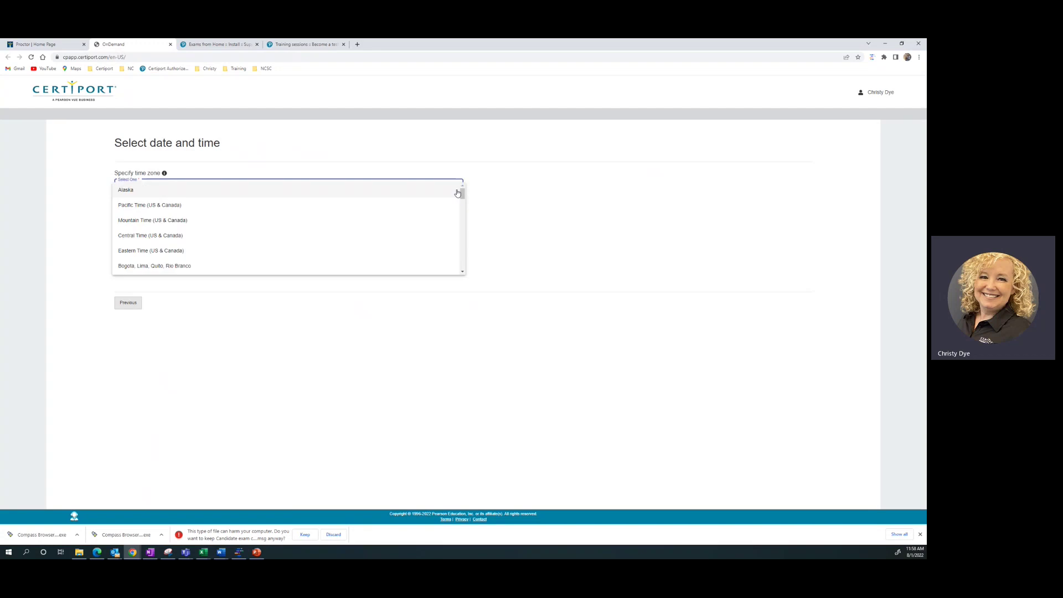
click(377, 225)
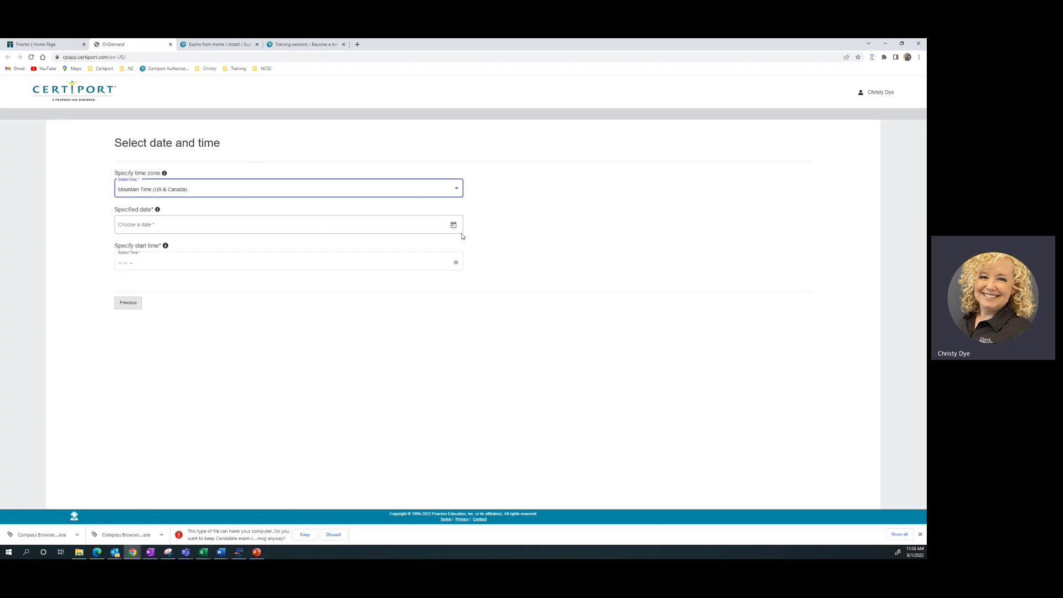
- Pick August 1, 2022 as the session date
click(453, 226)
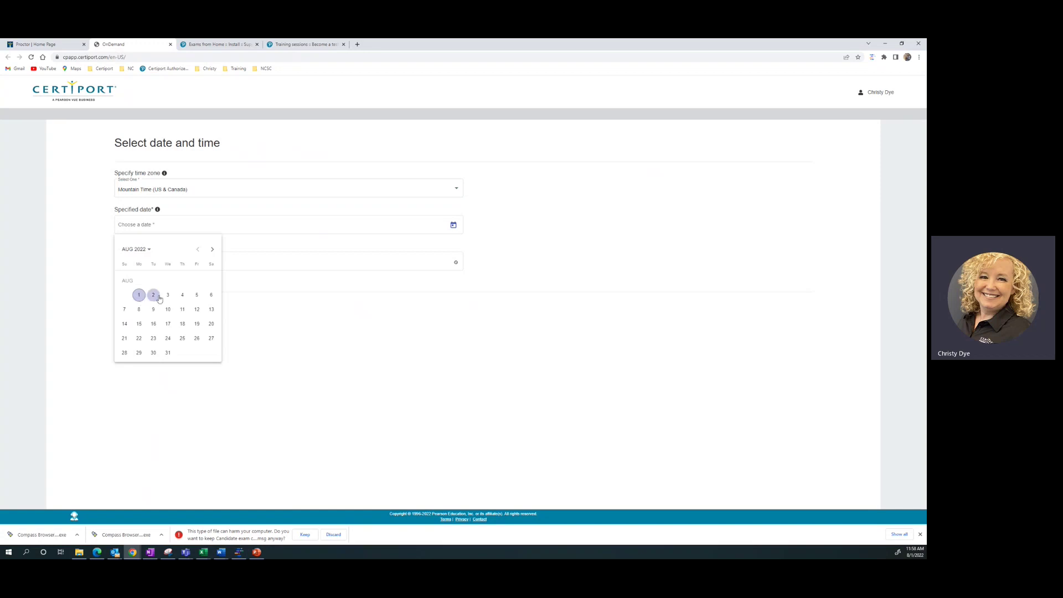
click(213, 251)
click(212, 251)
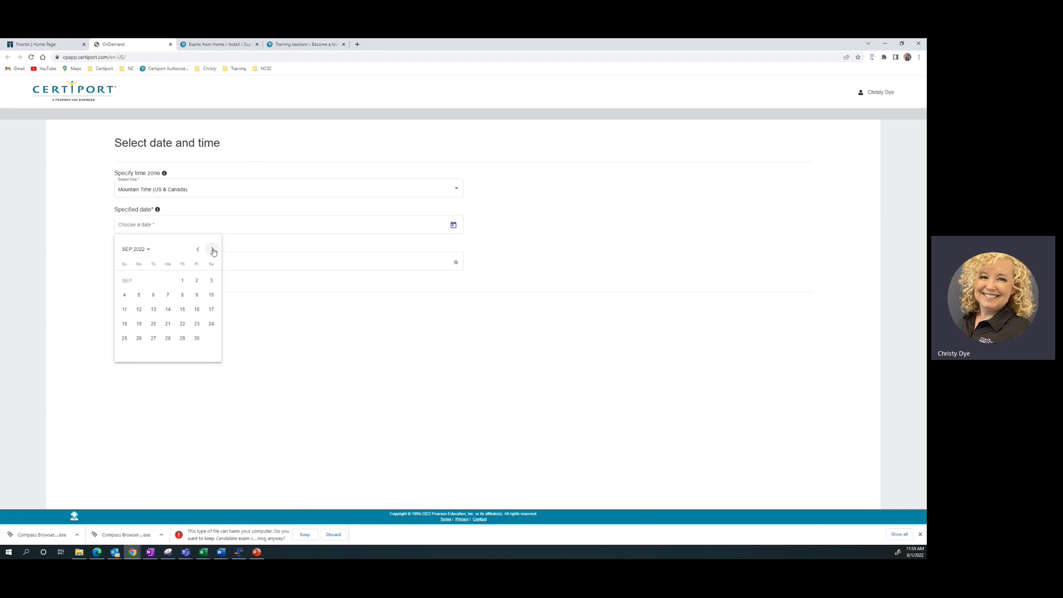
click(197, 250)
click(197, 250)
click(139, 294)
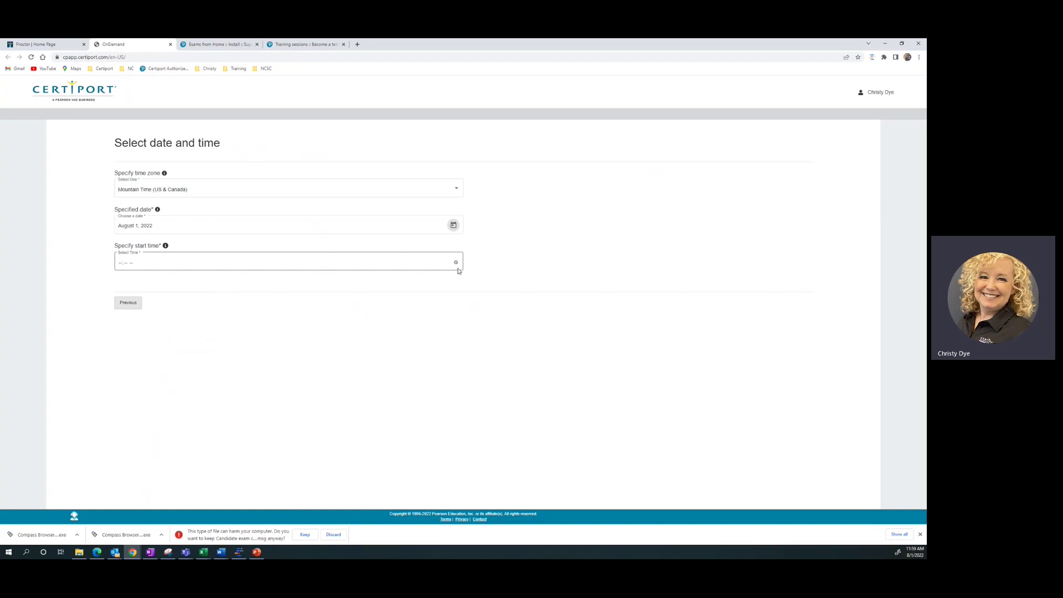
- Set the start time to 01:15 PM and submit the session schedule
click(456, 264)
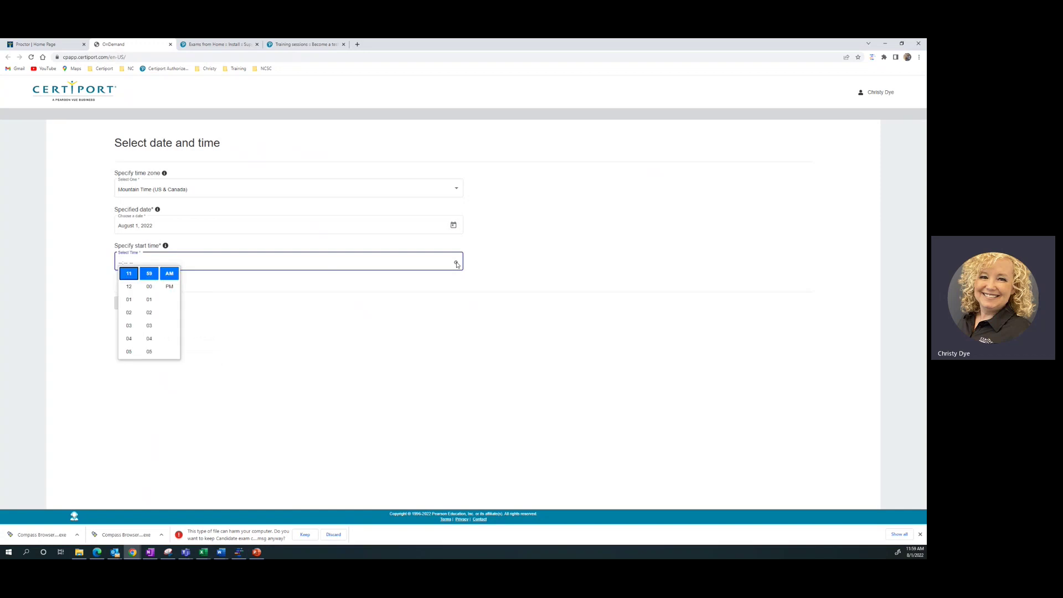
click(129, 300)
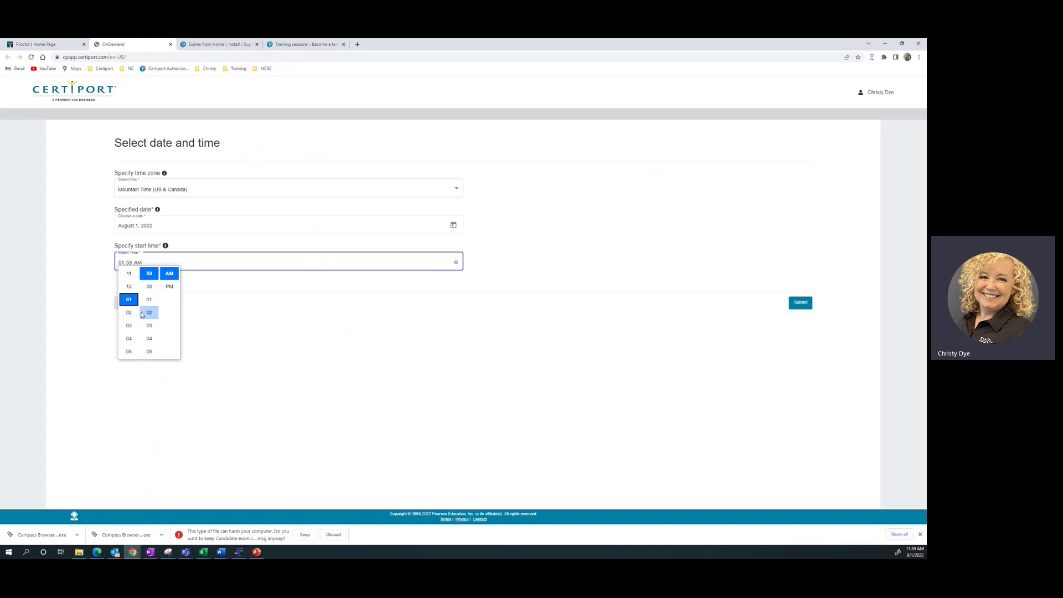
scroll(145, 326, down, 3)
scroll(145, 334, down, 3)
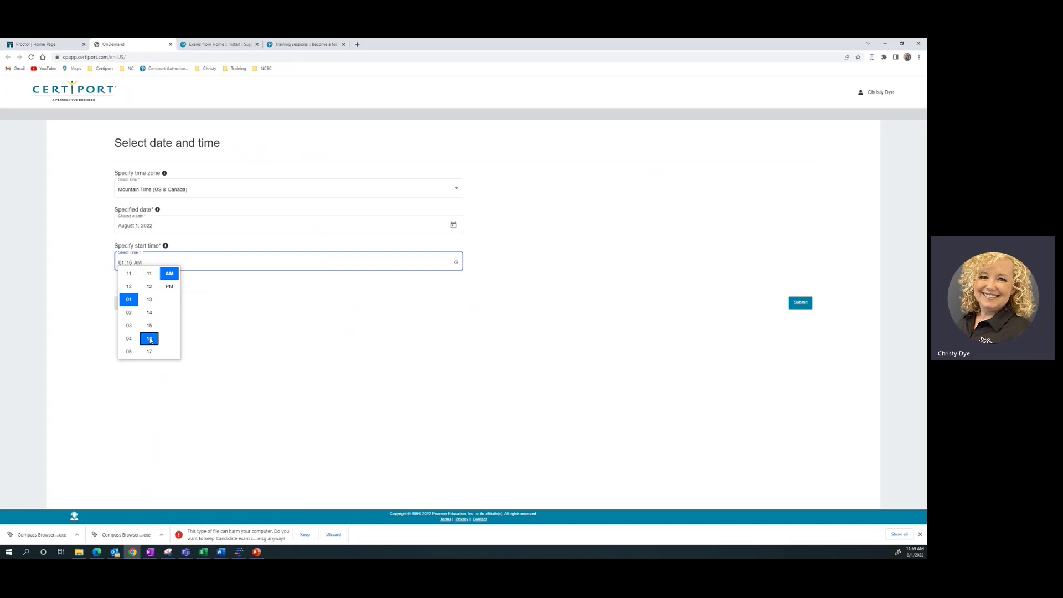
click(151, 328)
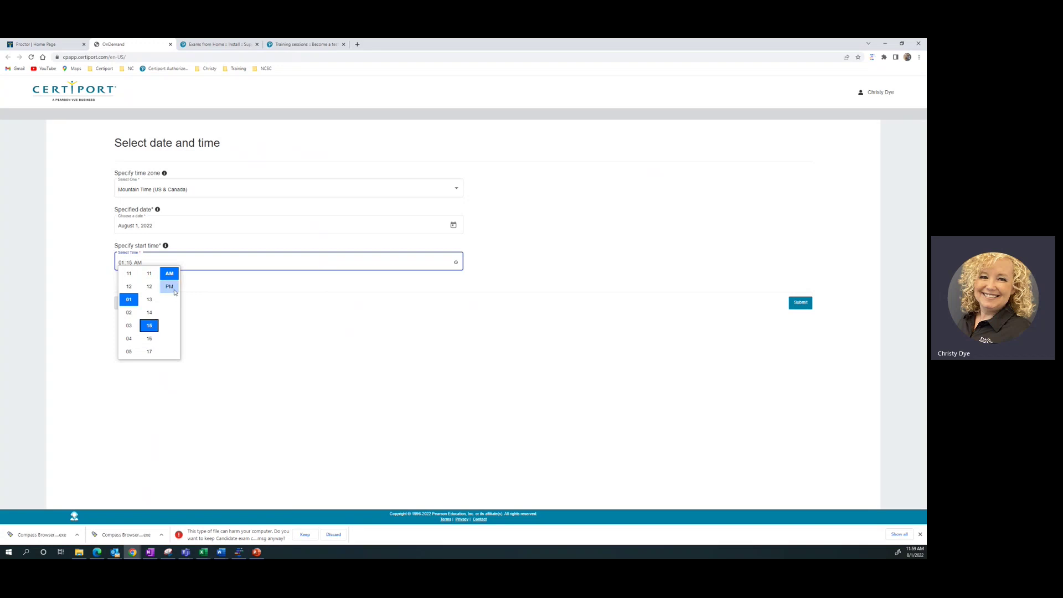
key(Tab)
click(175, 293)
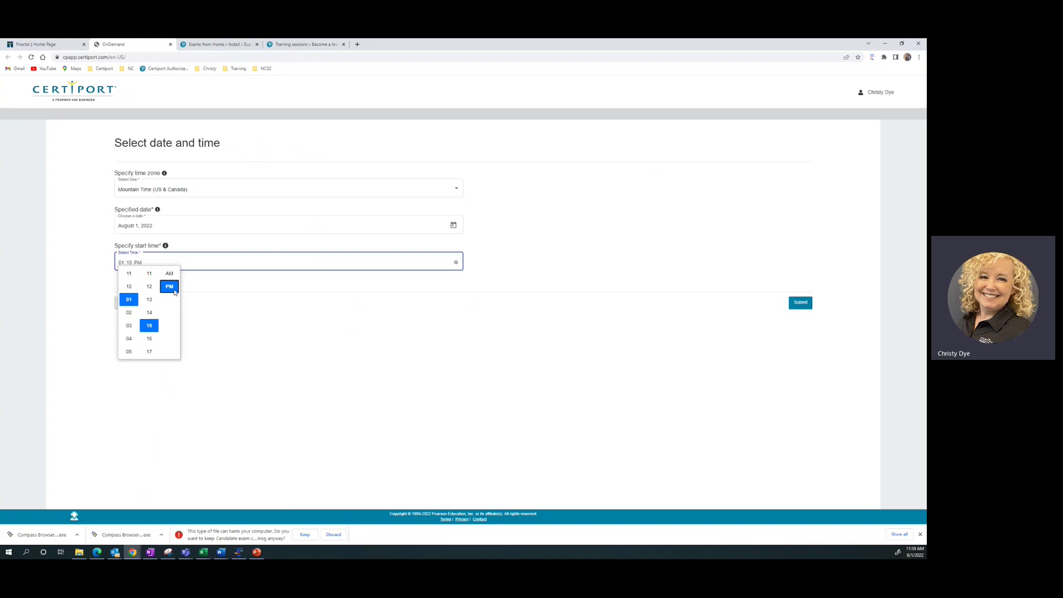
click(212, 286)
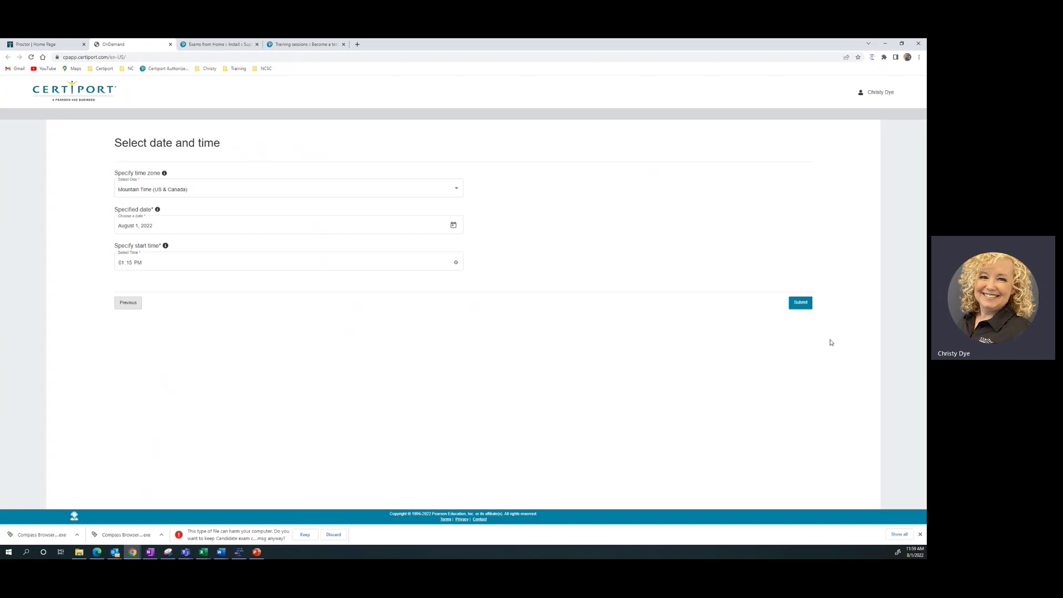
click(795, 306)
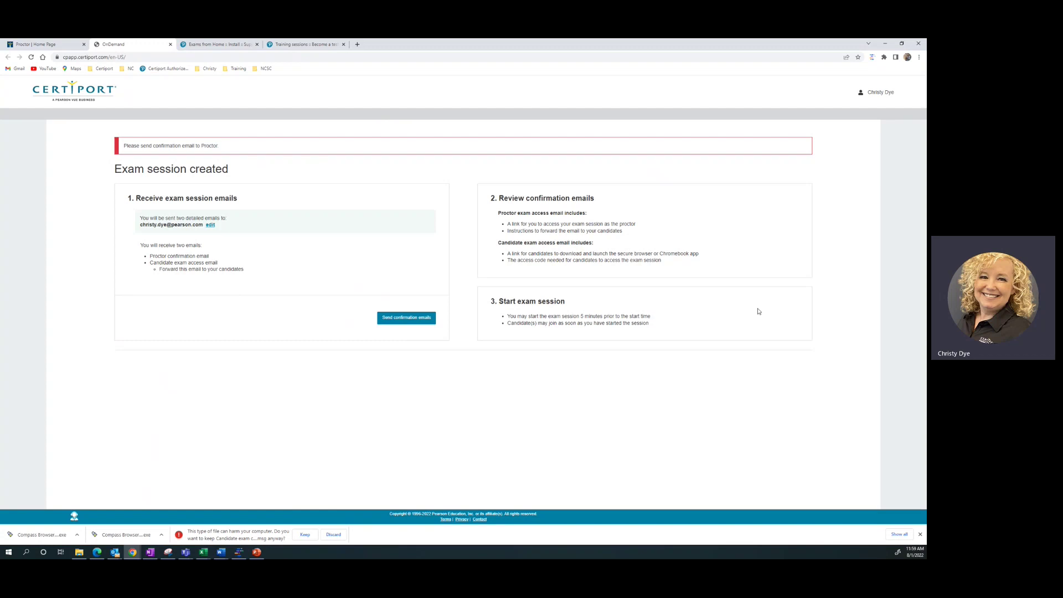
click(402, 323)
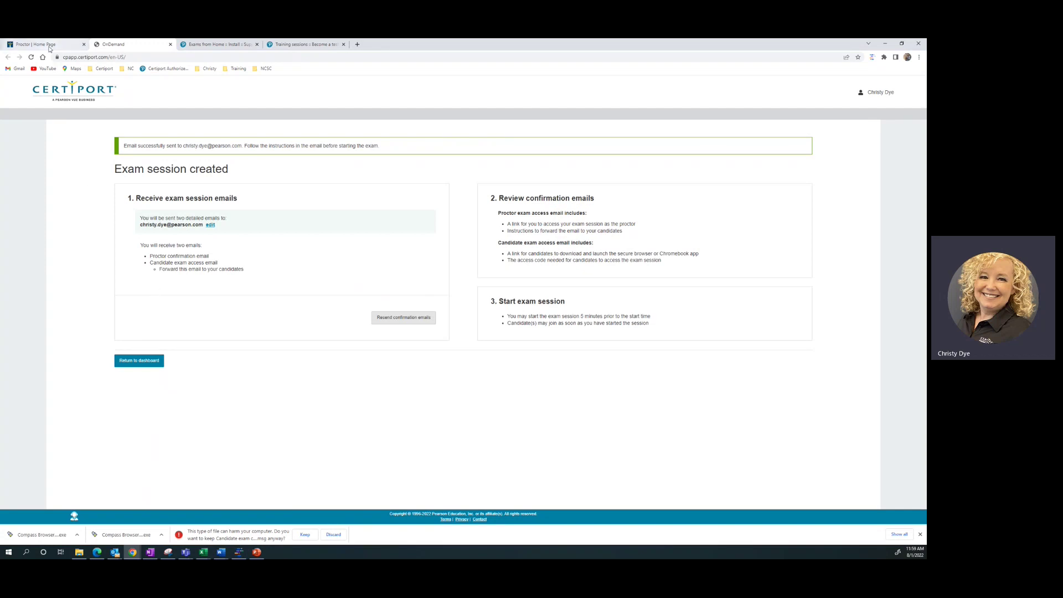
- Return to the proctor home page, open exam sessions, and bring up the proctor confirmation email
click(49, 46)
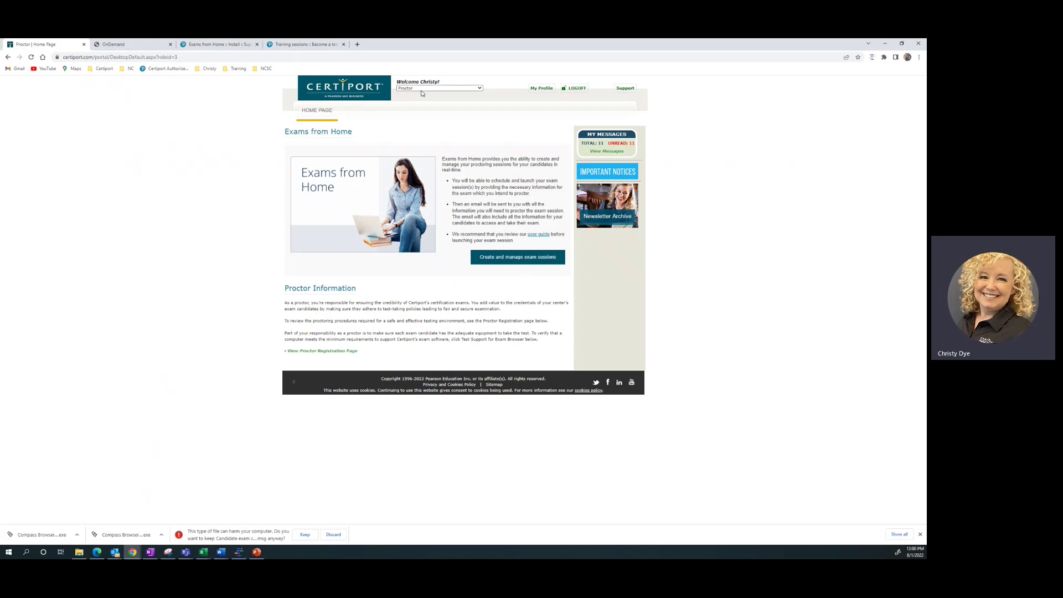
click(496, 258)
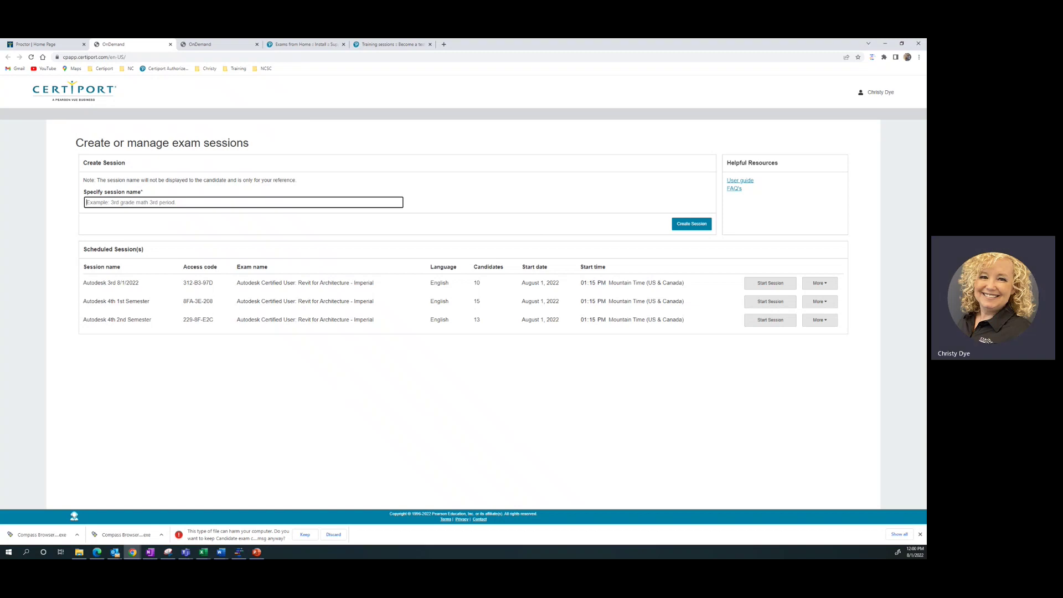
drag(924, 114, 456, 39)
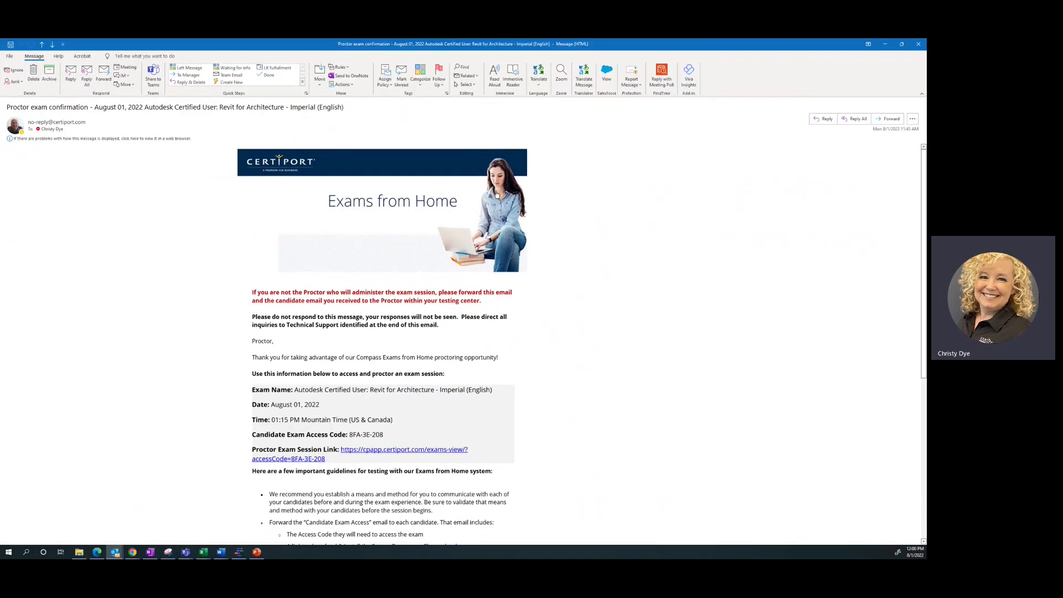
- Read through the proctor confirmation email and follow its Proctor Exam Session Link
scroll(526, 367, down, 1)
scroll(526, 367, down, 3)
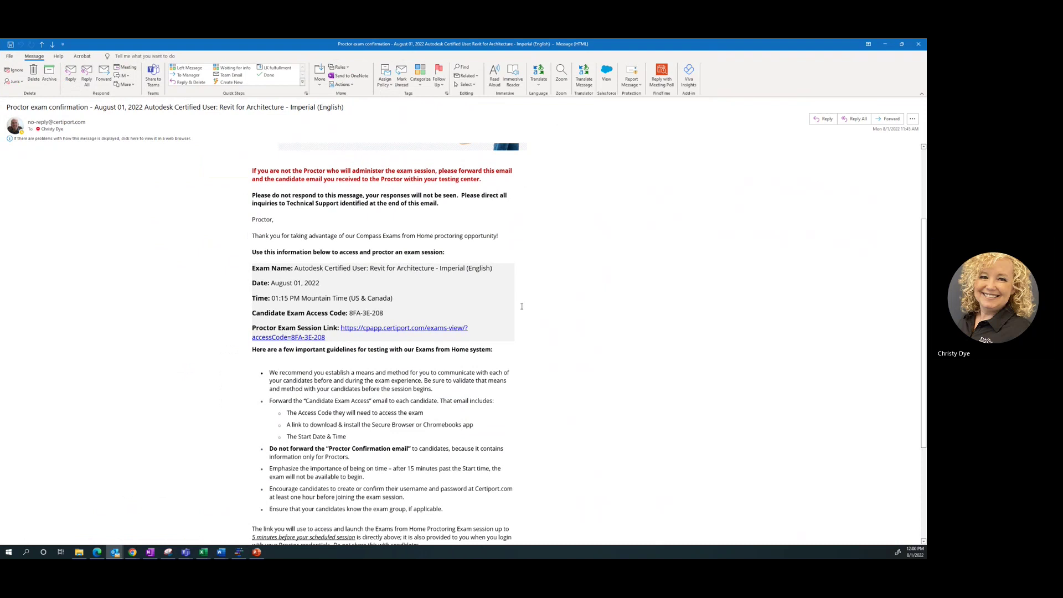
scroll(527, 434, down, 2)
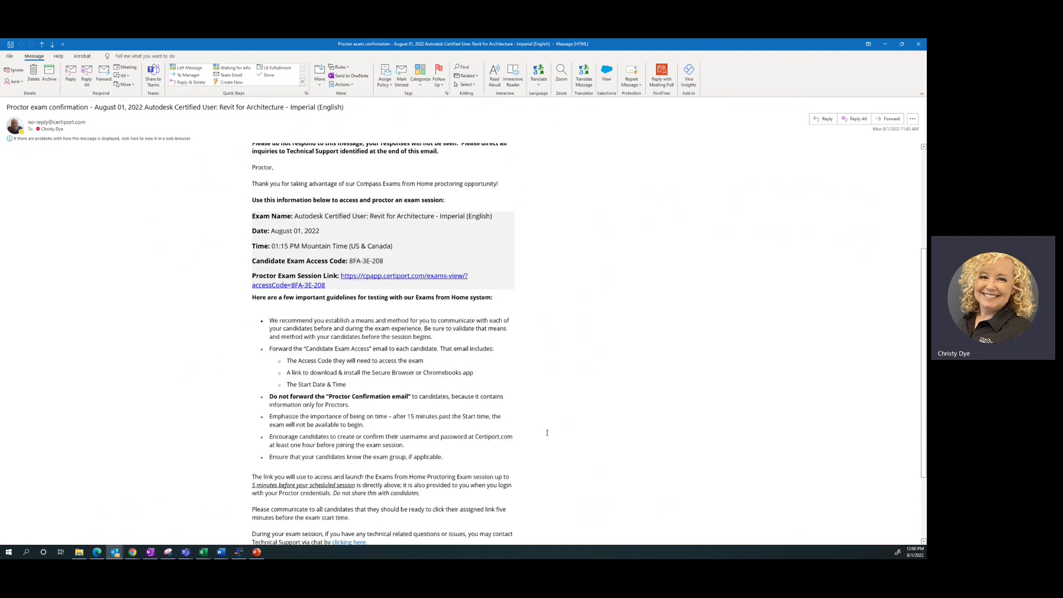
scroll(547, 432, up, 1)
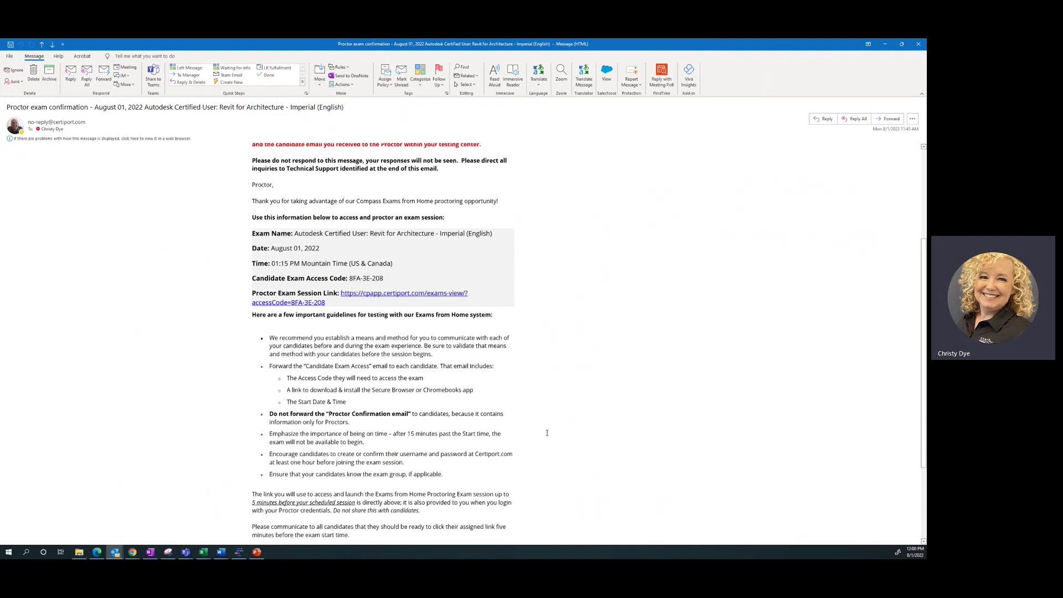
click(362, 298)
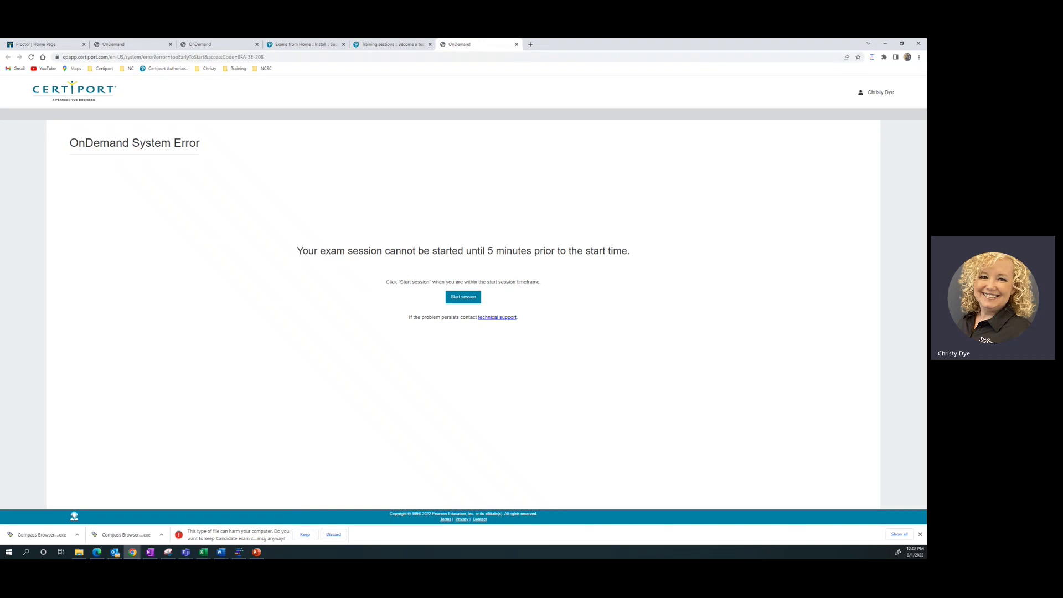
- Switch to the candidate exam confirmation email in Outlook
key(alt+Tab)
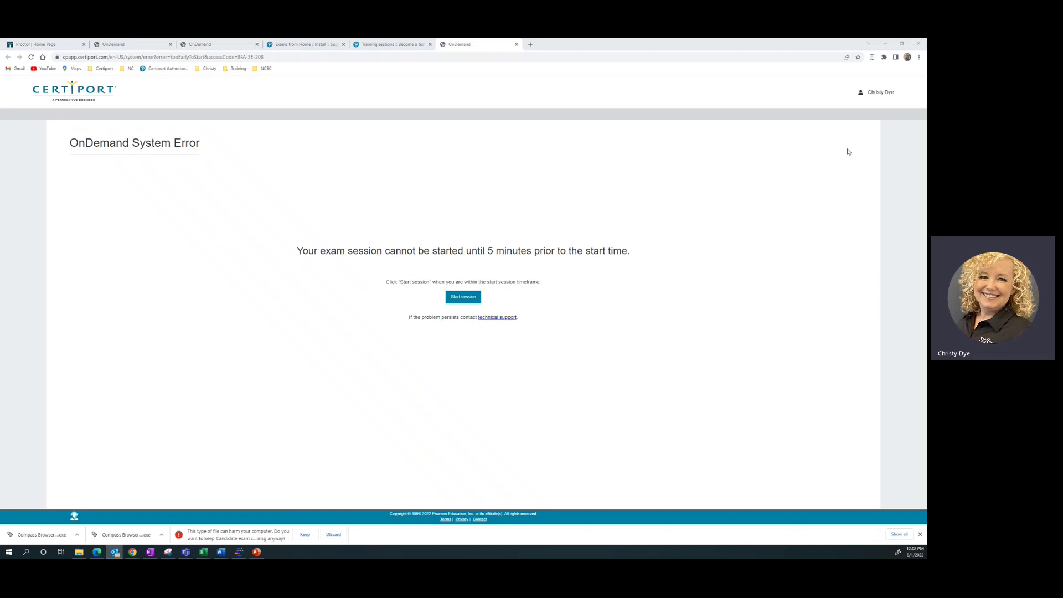
- Maximize and review the candidate email, then follow its Candidate Exam Launch Link
drag(403, 52, 422, 41)
scroll(690, 245, down, 3)
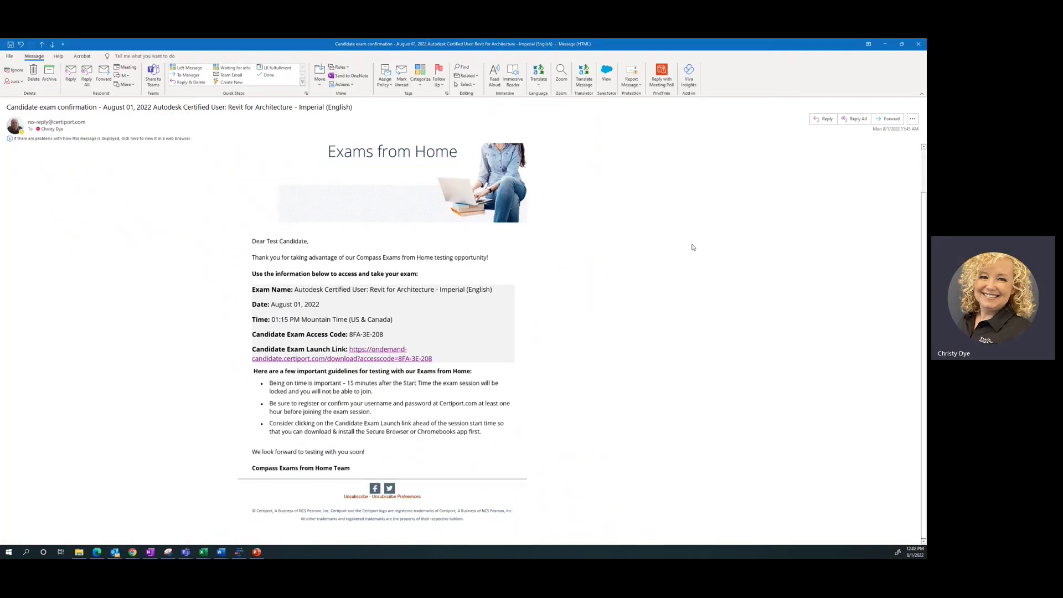
scroll(690, 247, up, 1)
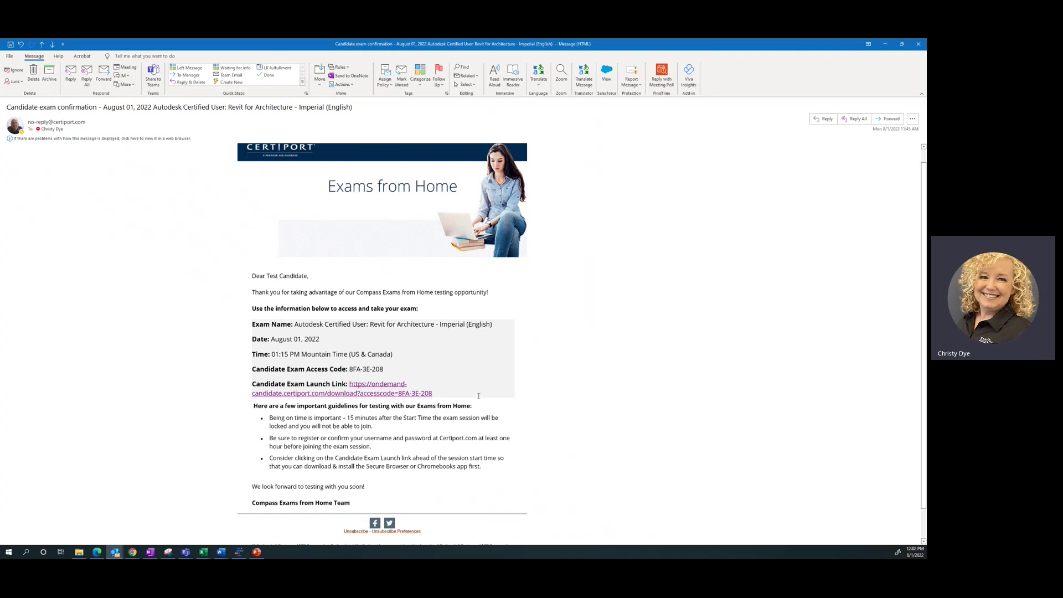
click(379, 386)
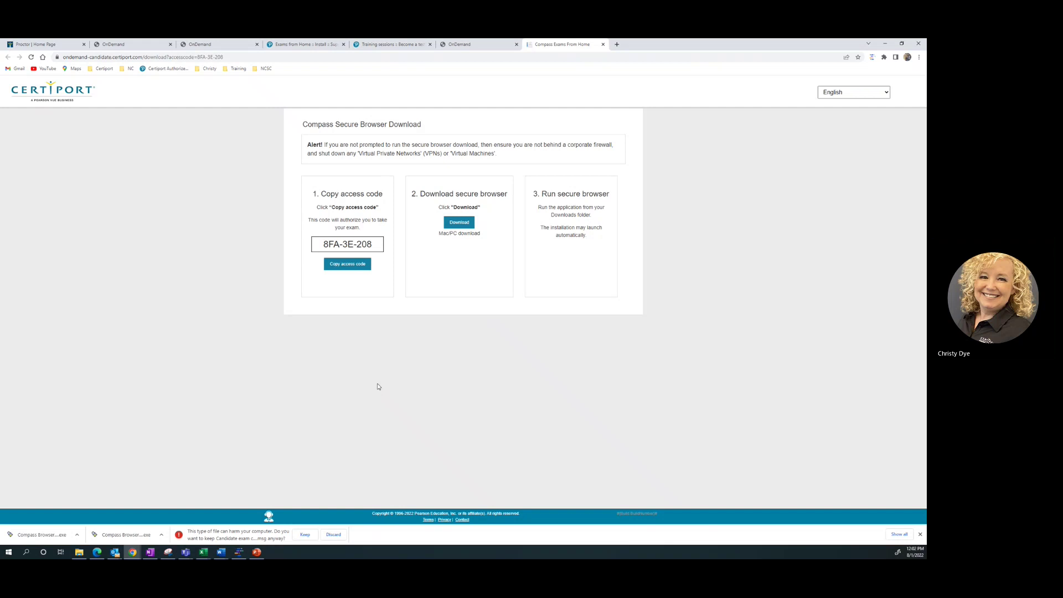
- Copy the candidate's exam access code and download the Compass Secure Browser installer
click(339, 270)
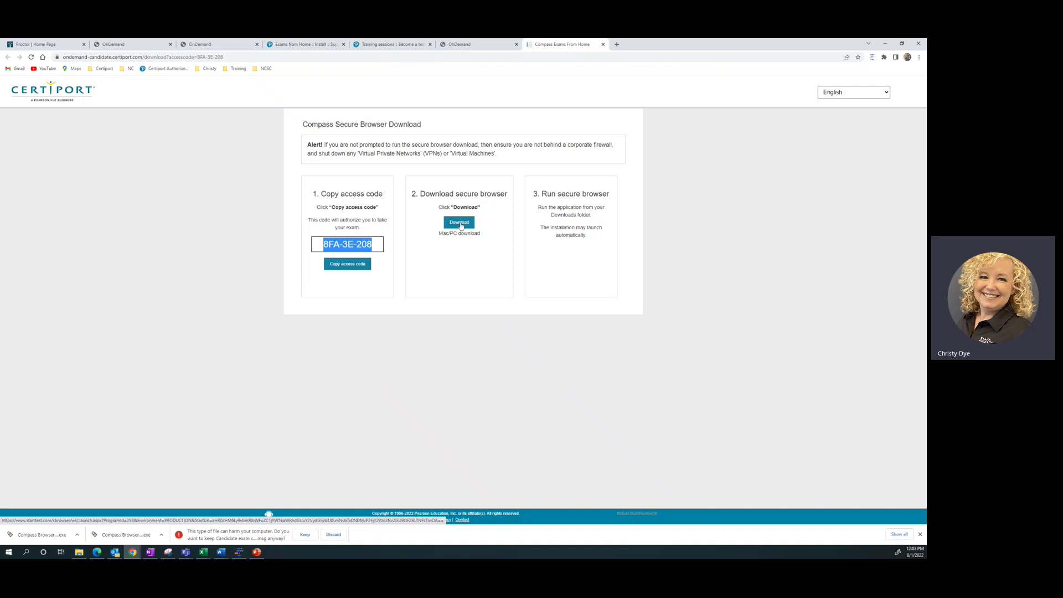
click(461, 224)
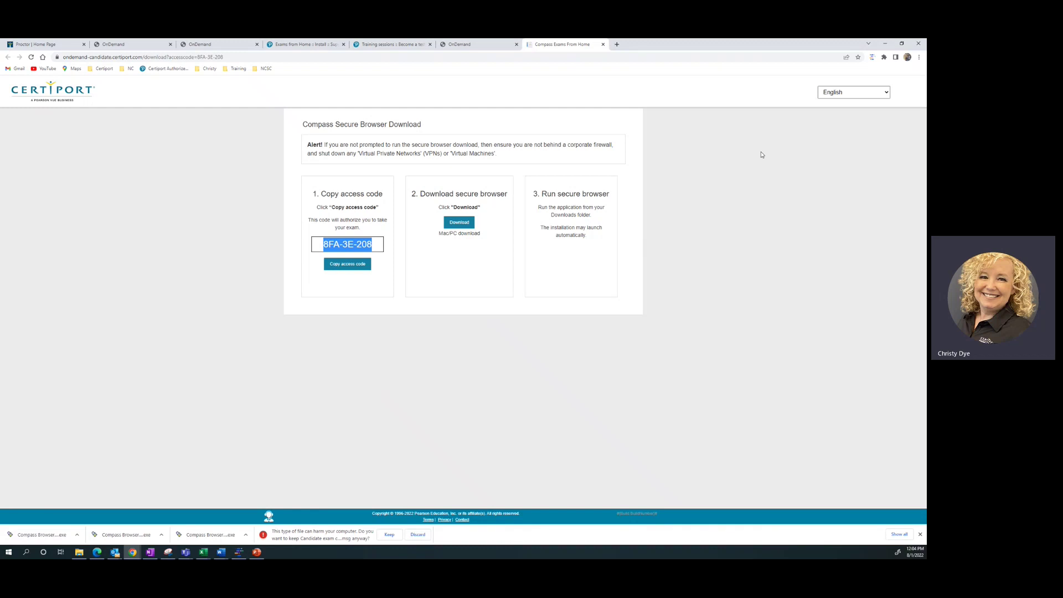
- Browse the Exams from Home and Training sessions pages, then open the Certiport WebEx calendar of live webinars
click(292, 46)
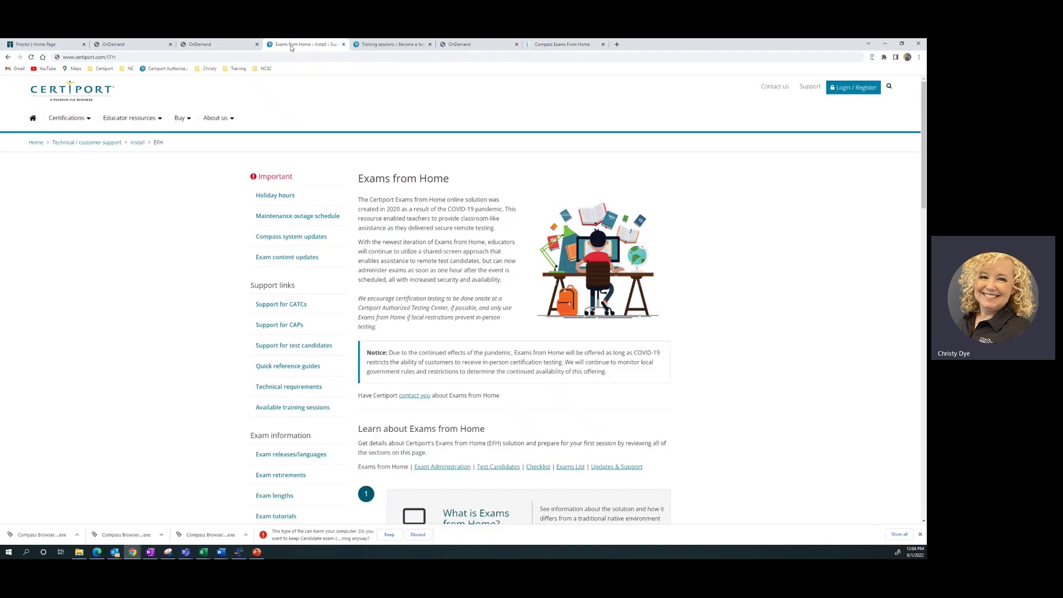
click(377, 50)
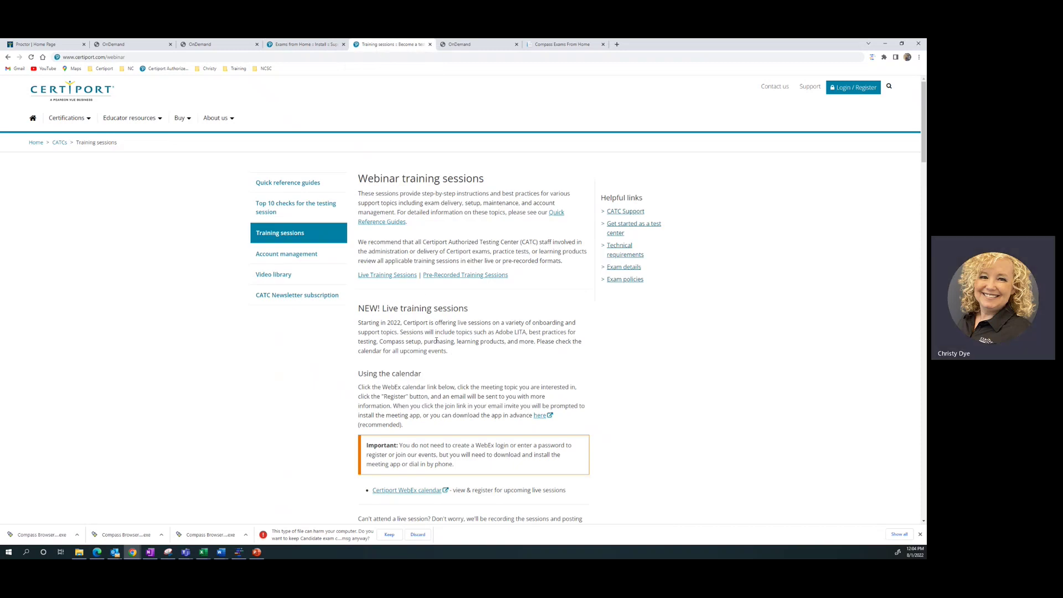
scroll(443, 362, down, 2)
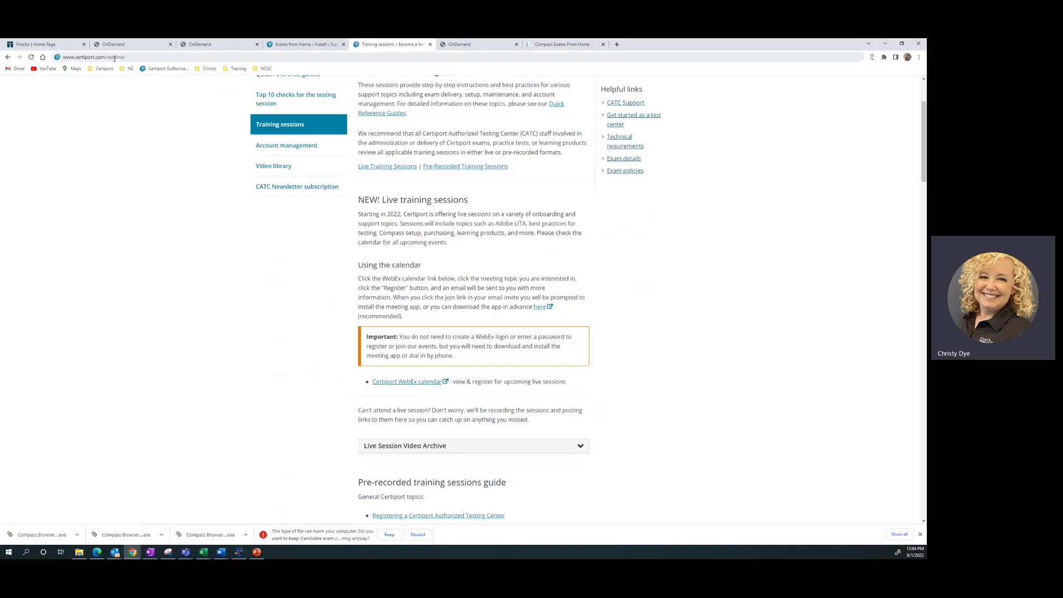
click(400, 383)
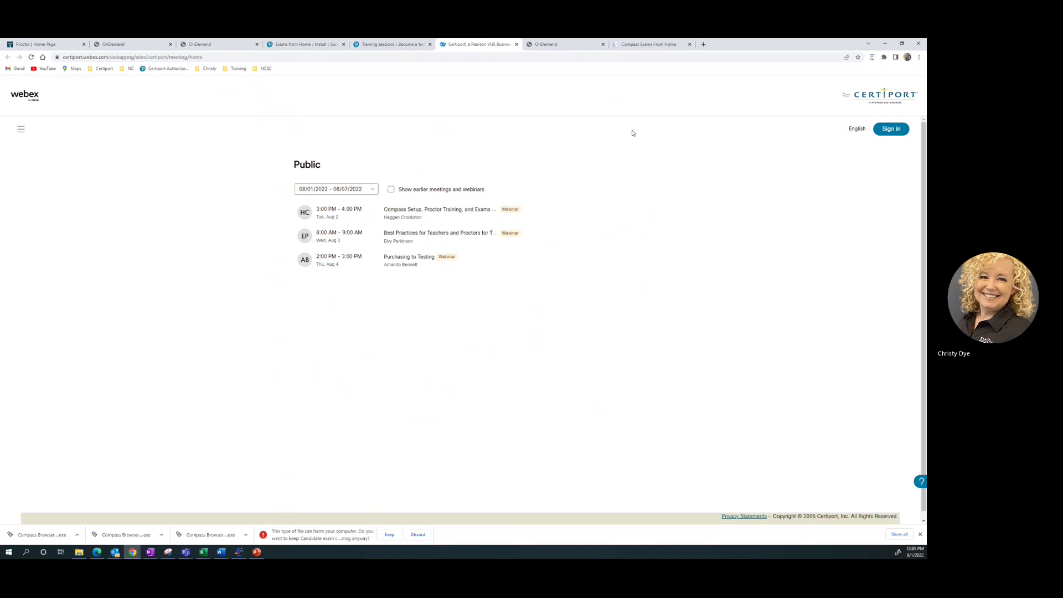
- Shrink the browser over the email and compare the WebEx public webinar list with the training sessions page
click(282, 46)
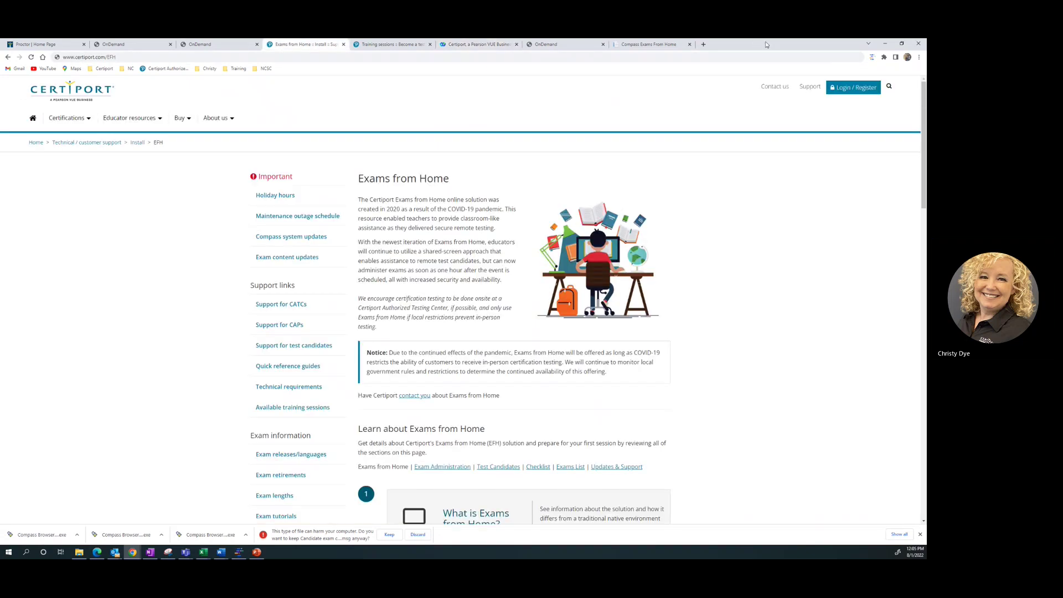
drag(766, 46, 495, 131)
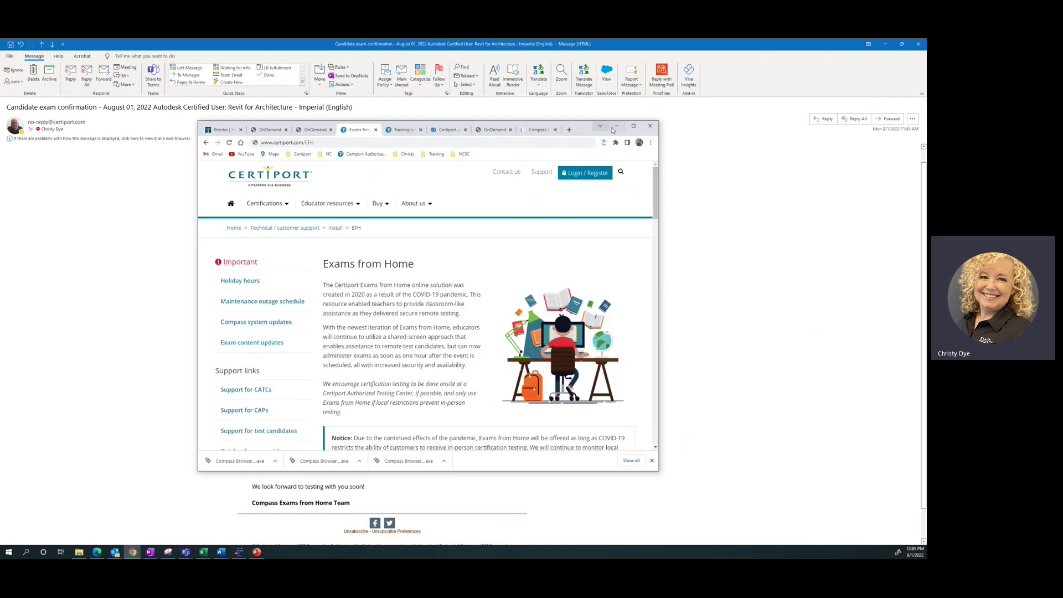
click(443, 131)
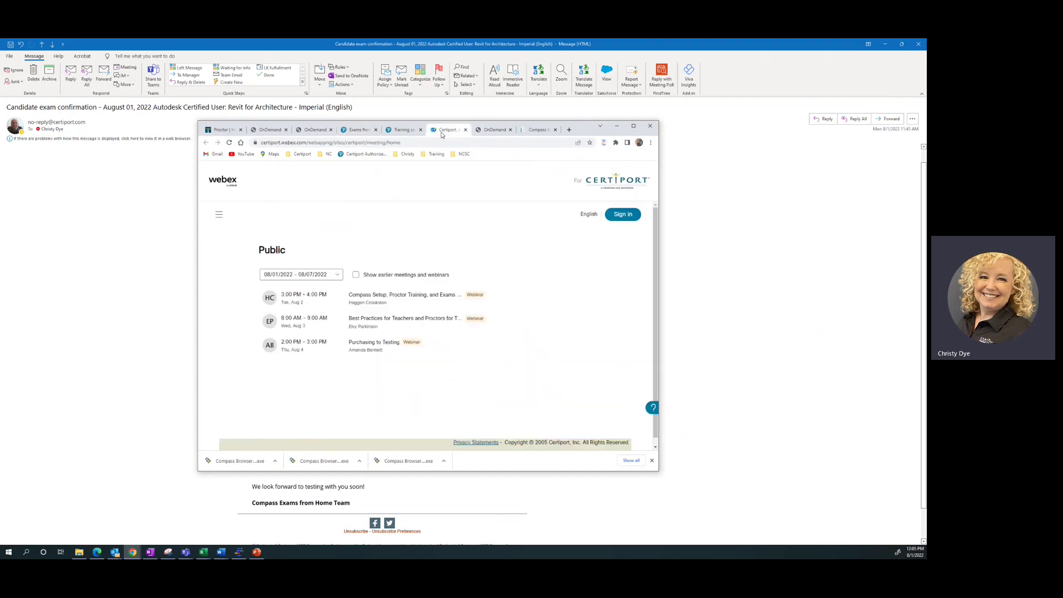
click(401, 130)
click(464, 132)
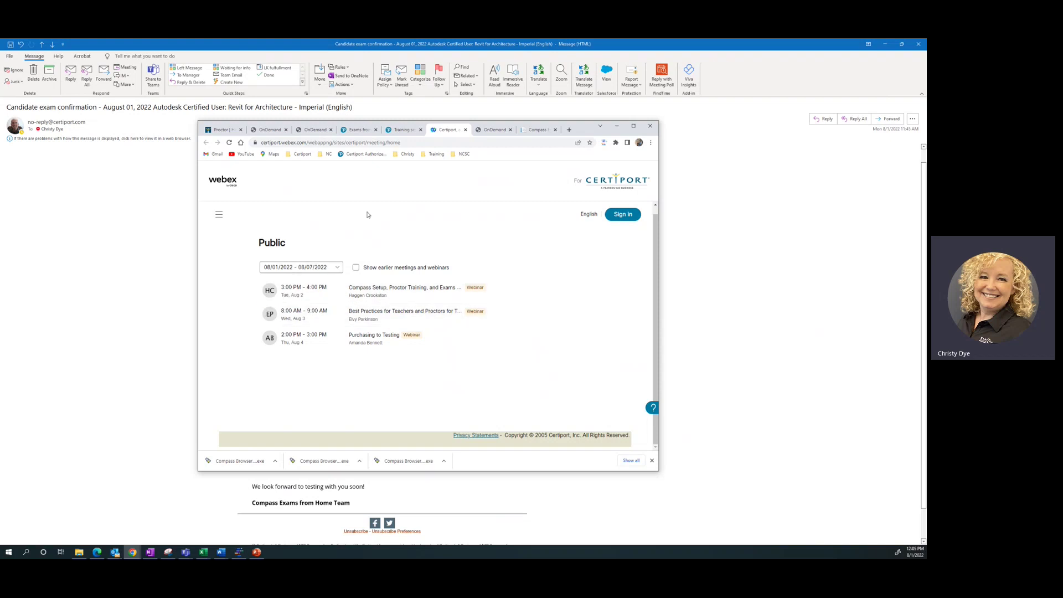
click(399, 131)
- Look through the pre-recorded training sessions, then minimize Chrome to reveal the candidate email
scroll(403, 185, down, 5)
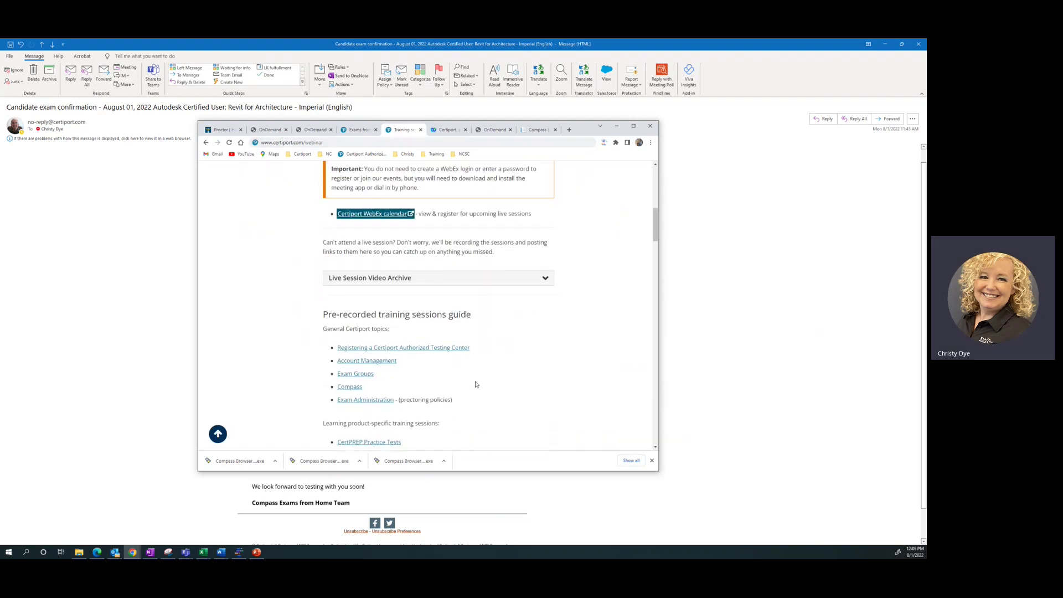
scroll(487, 396, down, 7)
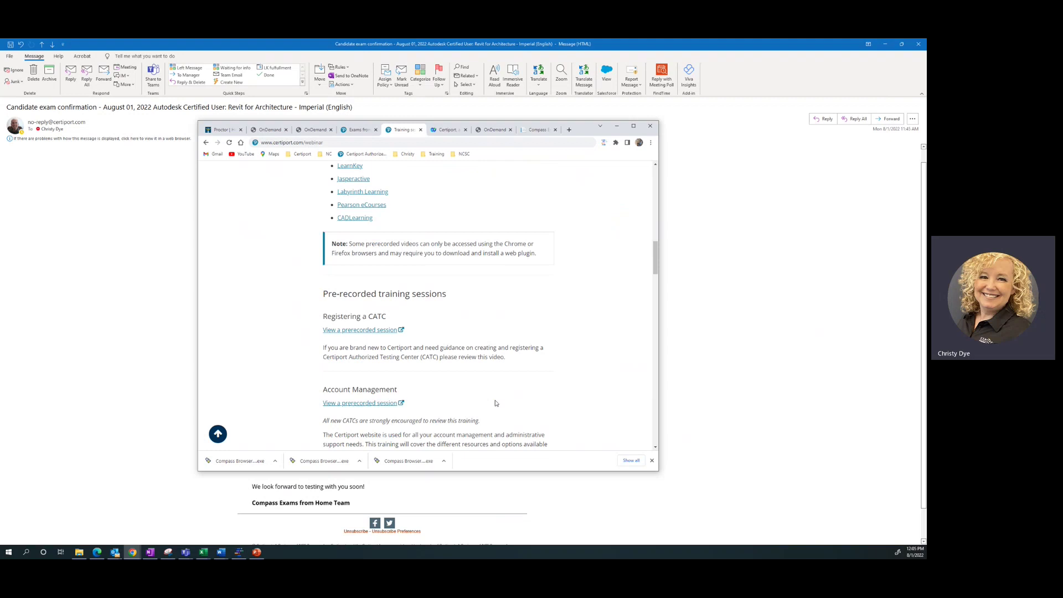
scroll(495, 403, down, 2)
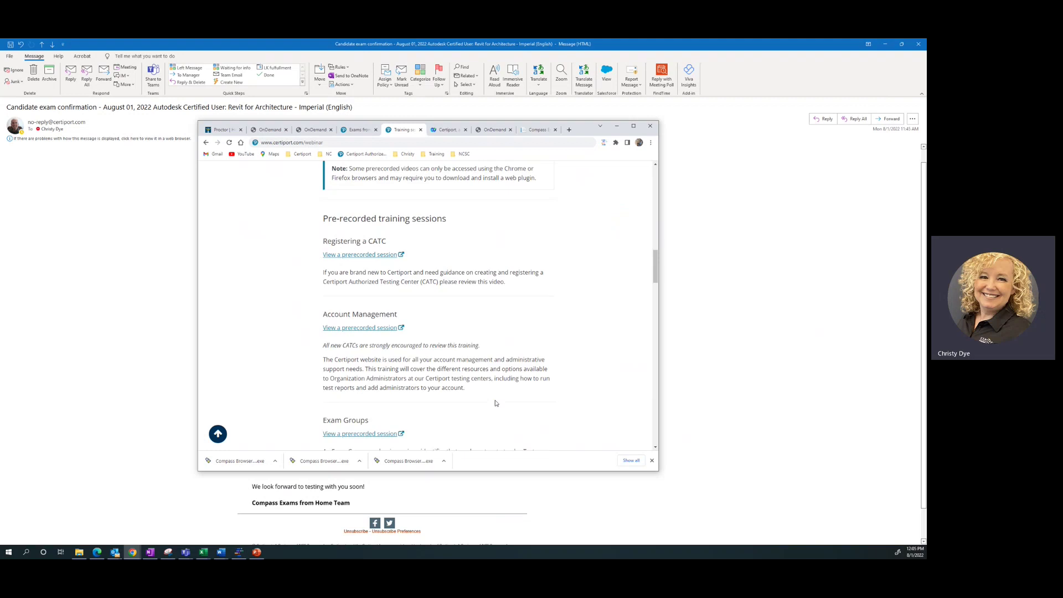
click(616, 127)
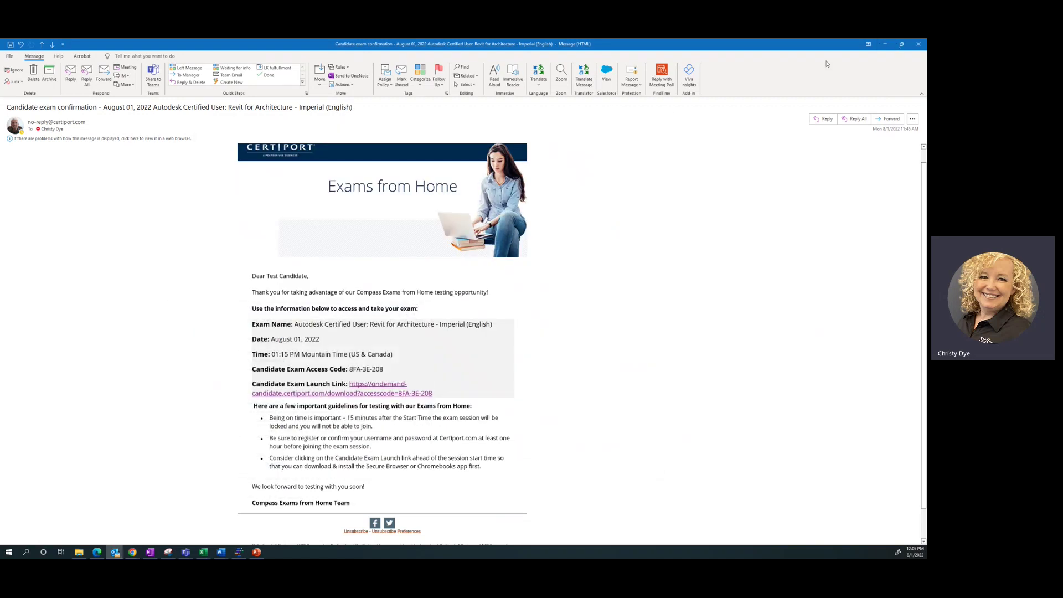
- Minimize the candidate confirmation window to show the Revit proctor exam confirmation email
click(884, 47)
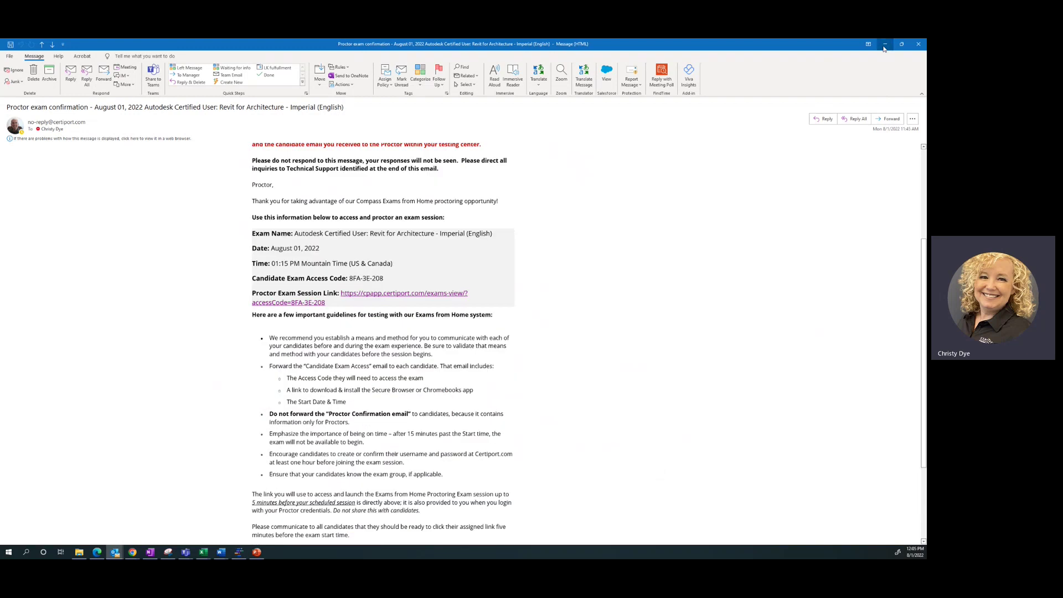